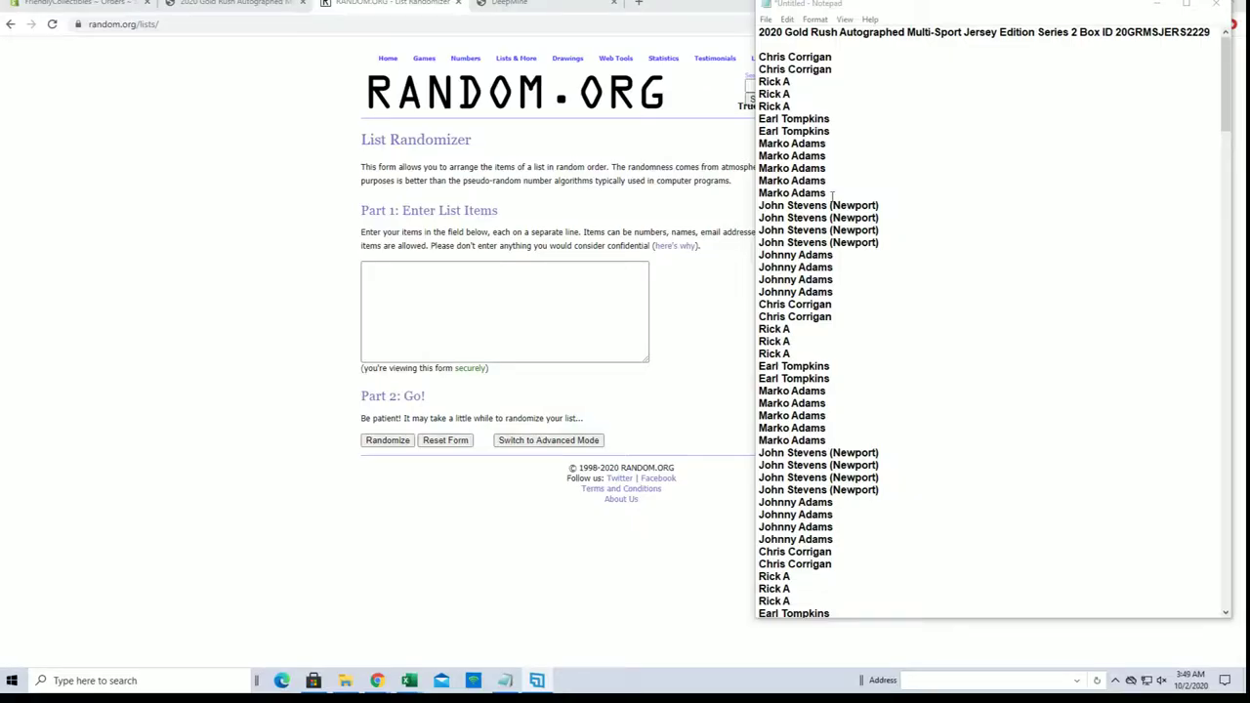
Step: Copy the complete owner-name list from the Notepad file into the List Randomizer's empty item field
{"action": "left_click_drag", "start_coordinate": [763, 62], "coordinate": [867, 304]}
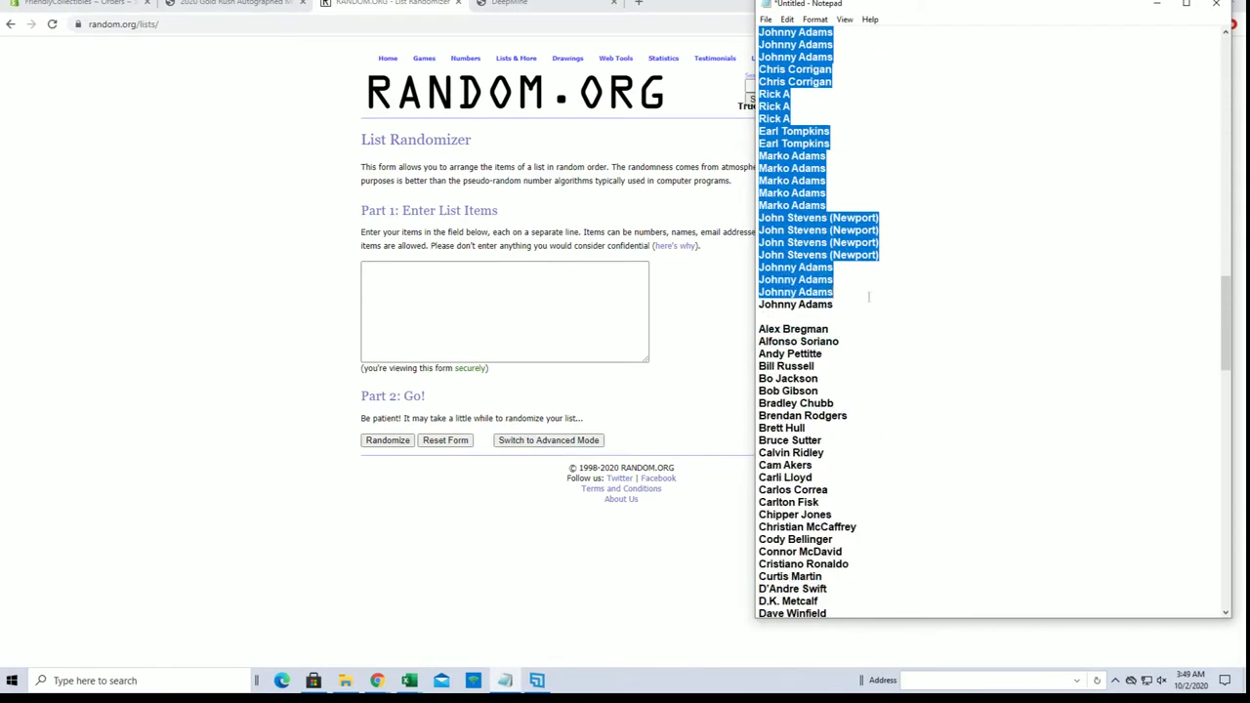
{"action": "right_click", "coordinate": [866, 303]}
{"action": "left_click", "coordinate": [908, 342]}
{"action": "left_click", "coordinate": [458, 301]}
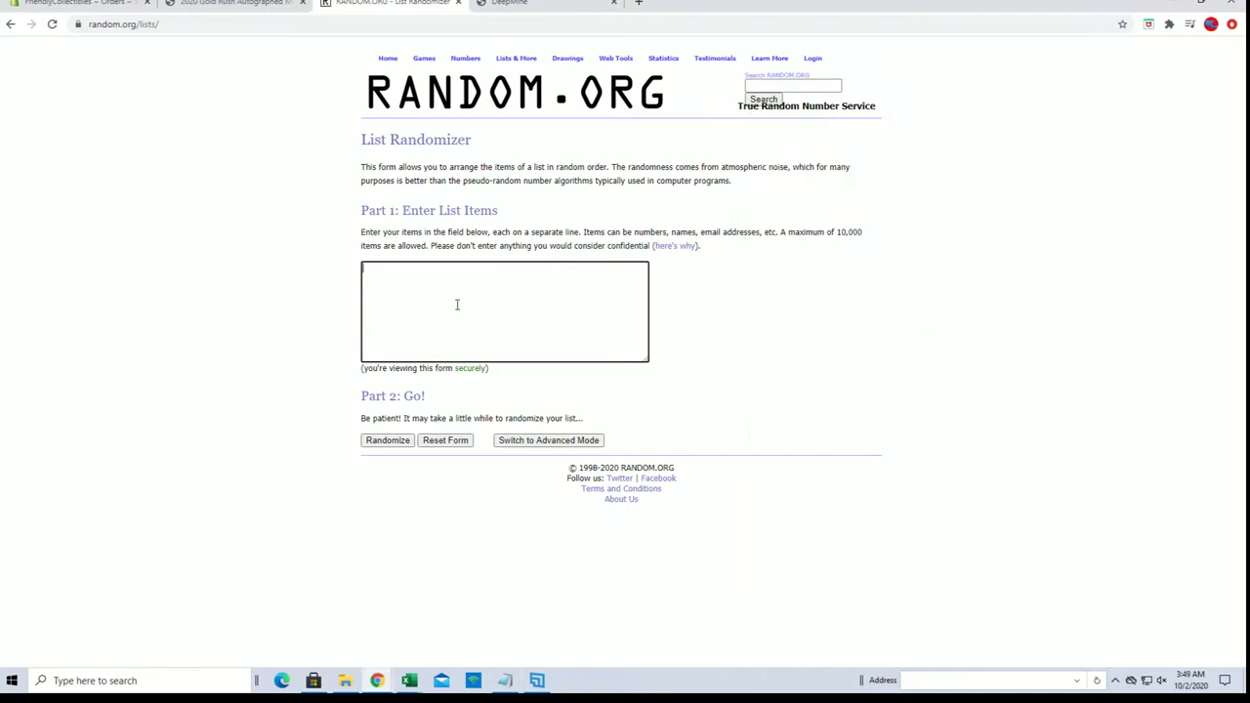
{"action": "right_click", "coordinate": [451, 300]}
{"action": "left_click", "coordinate": [505, 398]}
Step: Randomize the owner-name list seven times in total
{"action": "left_click", "coordinate": [387, 440]}
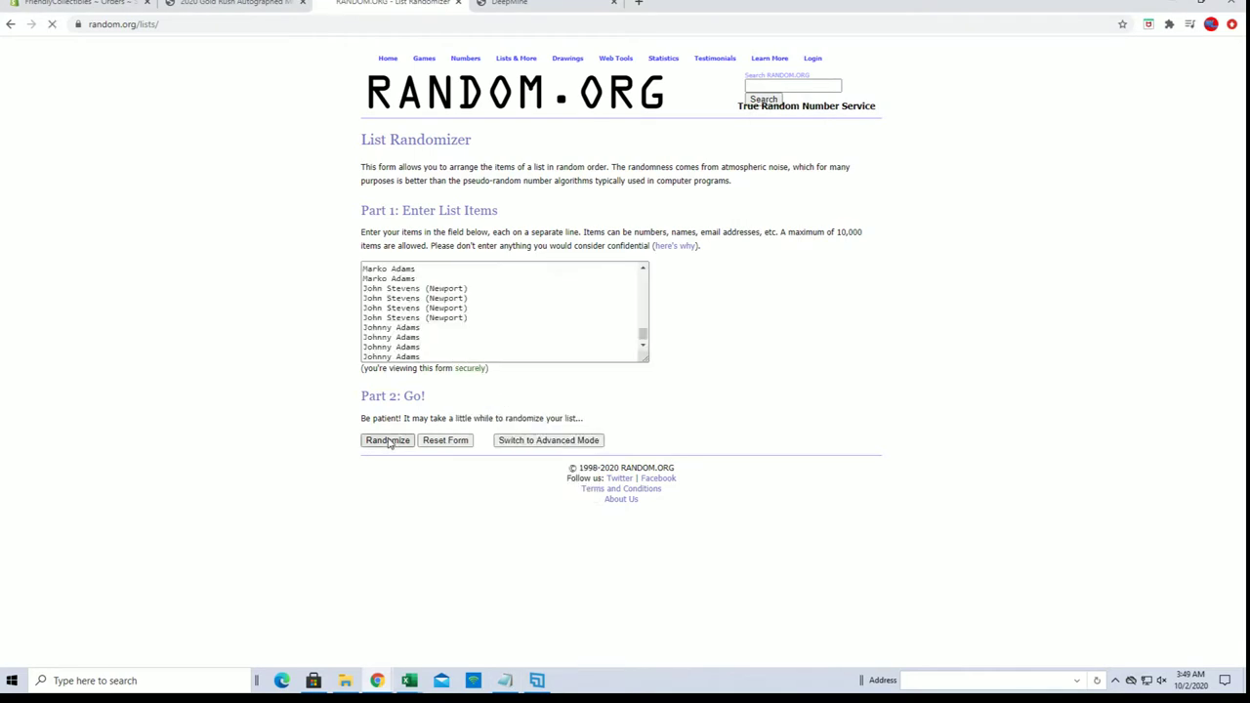
{"action": "scroll", "coordinate": [414, 283], "scroll_direction": "down", "scroll_amount": 3}
{"action": "scroll", "coordinate": [414, 283], "scroll_direction": "down", "scroll_amount": 9}
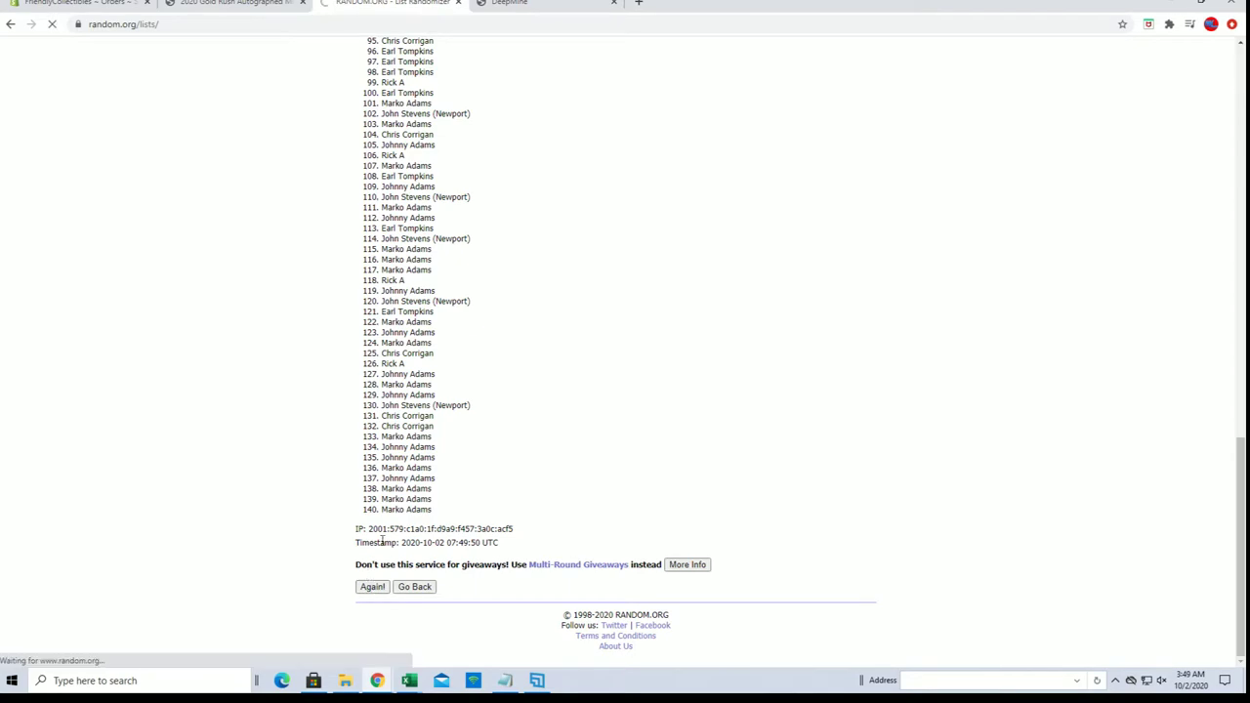
{"action": "scroll", "coordinate": [376, 552], "scroll_direction": "down", "scroll_amount": 7}
{"action": "scroll", "coordinate": [376, 553], "scroll_direction": "down", "scroll_amount": 5}
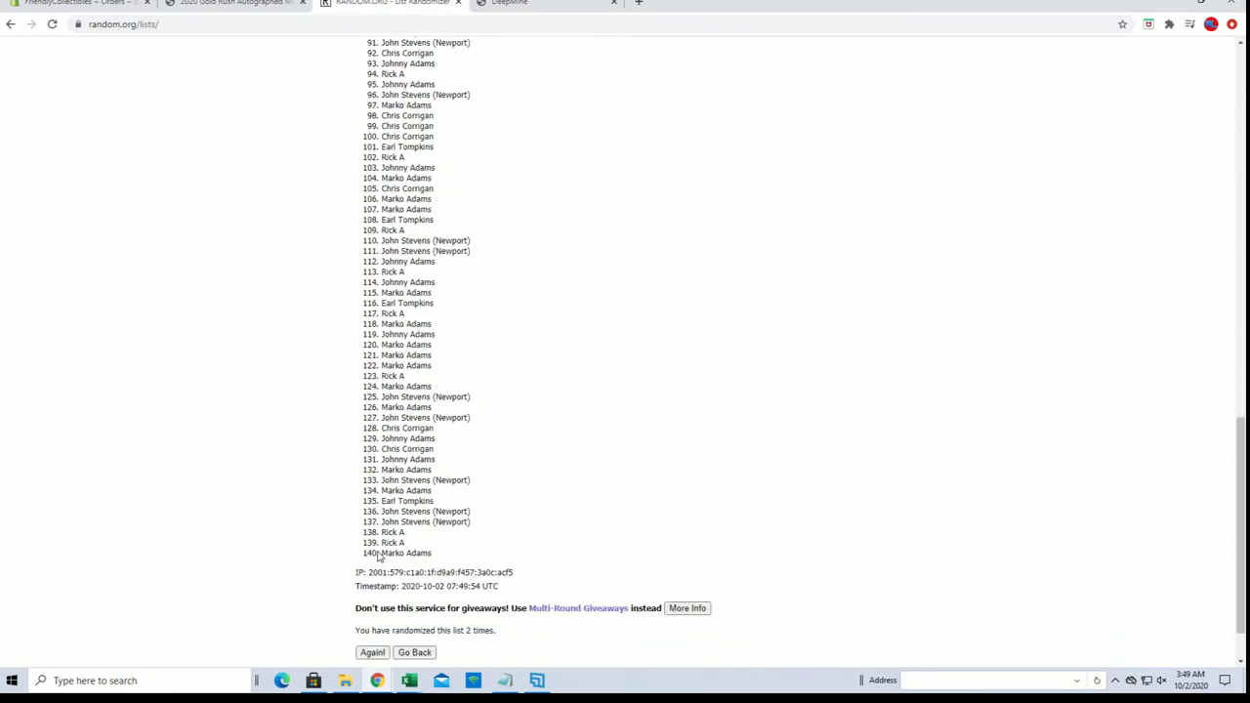
{"action": "scroll", "coordinate": [361, 615], "scroll_direction": "down", "scroll_amount": 12}
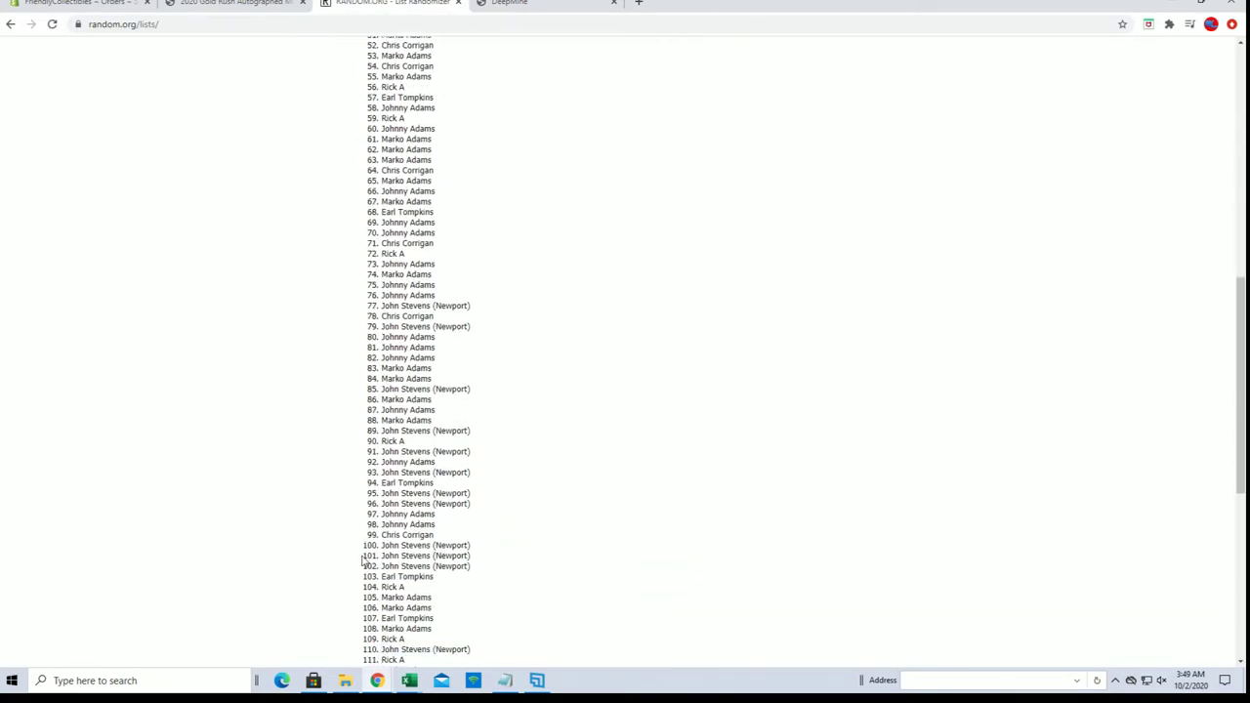
{"action": "left_click", "coordinate": [371, 586]}
{"action": "scroll", "coordinate": [365, 600], "scroll_direction": "down", "scroll_amount": 12}
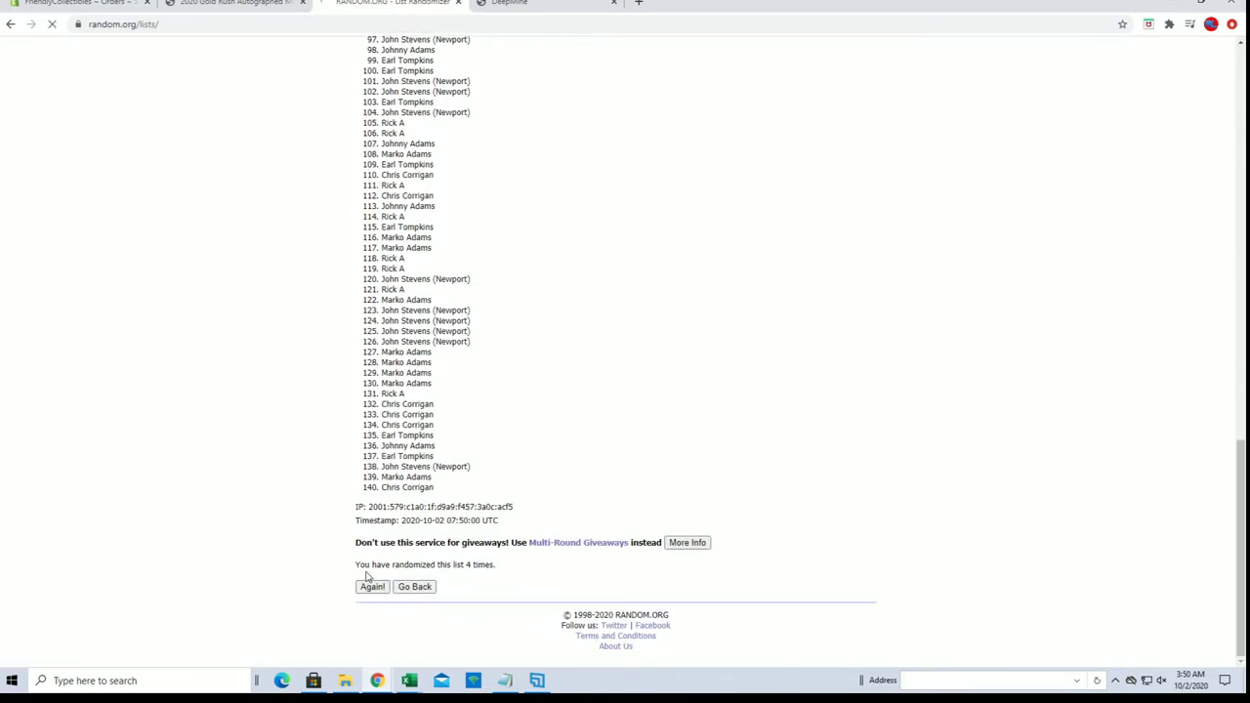
{"action": "scroll", "coordinate": [367, 581], "scroll_direction": "down", "scroll_amount": 12}
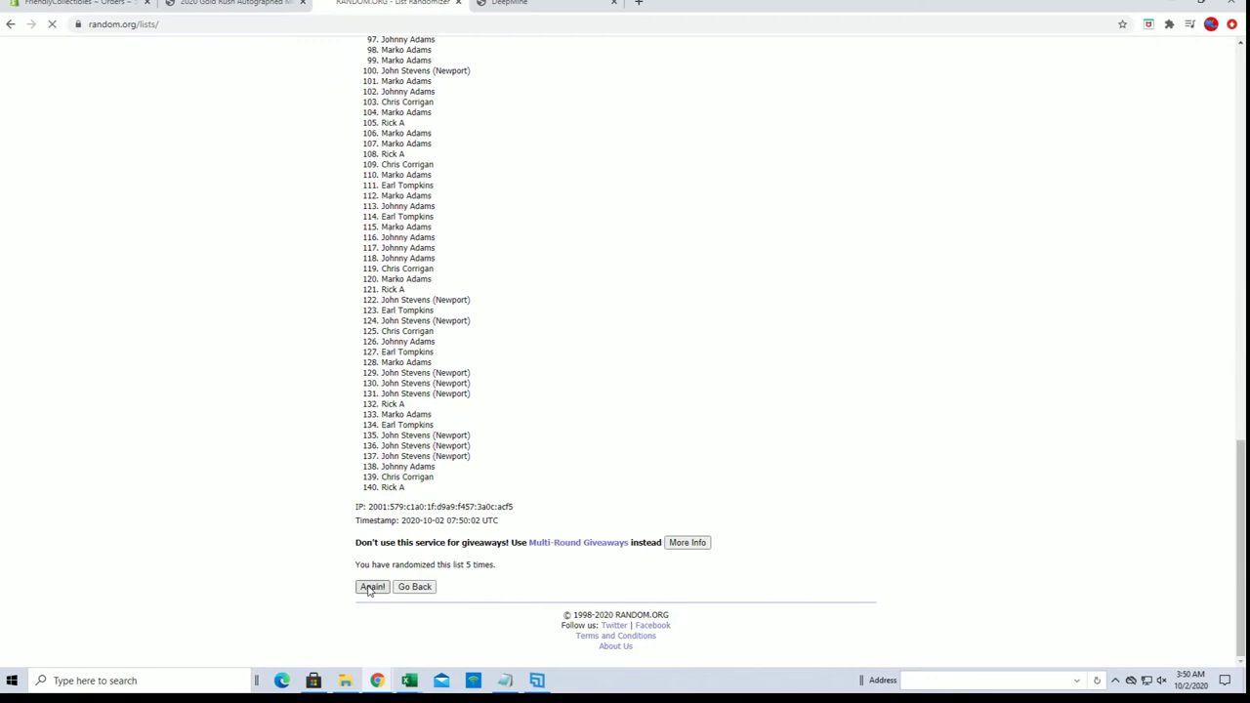
{"action": "scroll", "coordinate": [367, 585], "scroll_direction": "down", "scroll_amount": 12}
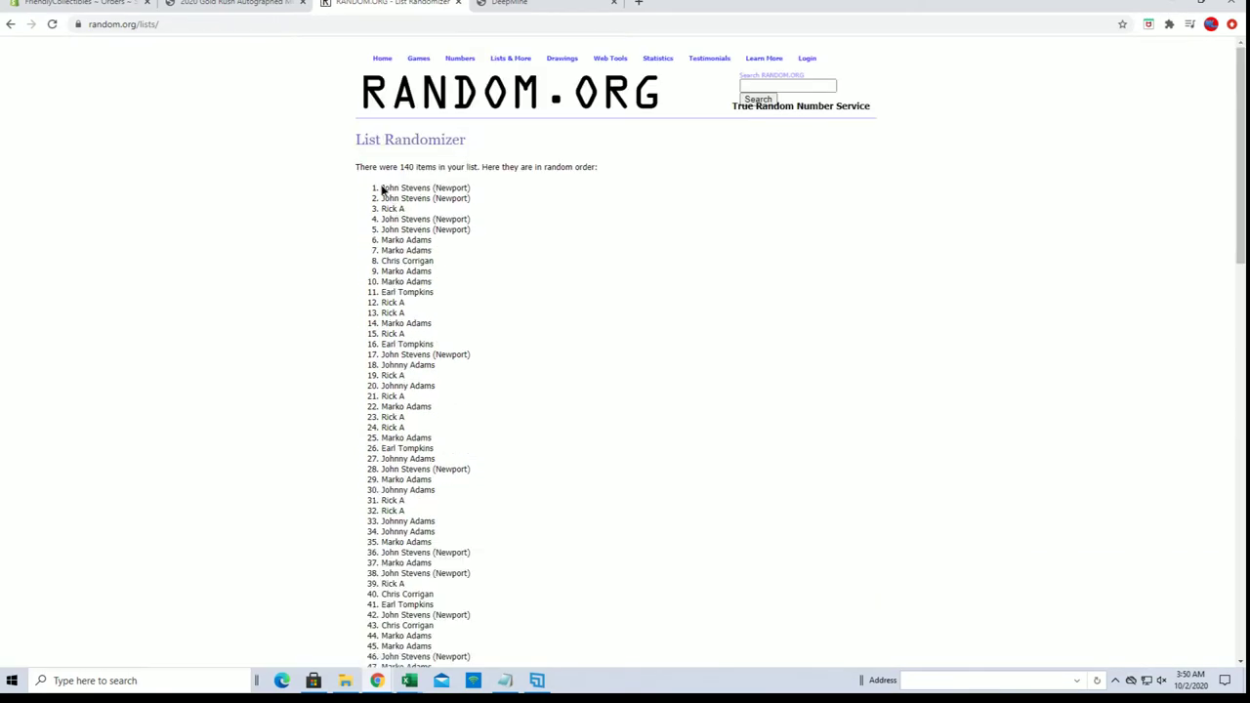
Step: Copy all 140 randomized owner names from the result page
{"action": "left_click_drag", "start_coordinate": [382, 191], "coordinate": [442, 493]}
{"action": "scroll", "coordinate": [446, 312], "scroll_direction": "down", "scroll_amount": 10}
{"action": "scroll", "coordinate": [454, 312], "scroll_direction": "down", "scroll_amount": 2}
{"action": "right_click", "coordinate": [439, 442]}
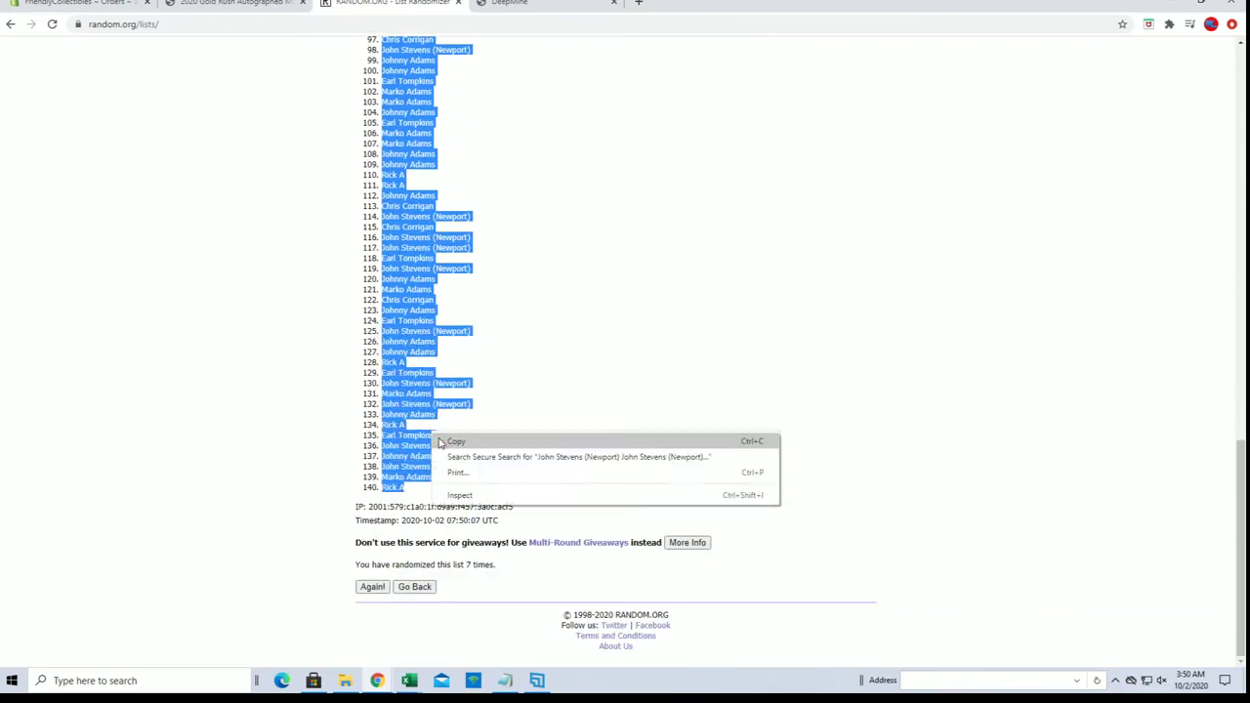
{"action": "left_click", "coordinate": [461, 443]}
Step: Switch to the Excel workbook and paste the owner names as unformatted text under OWNER NAME, starting at A2
{"action": "key", "text": "alt+Tab"}
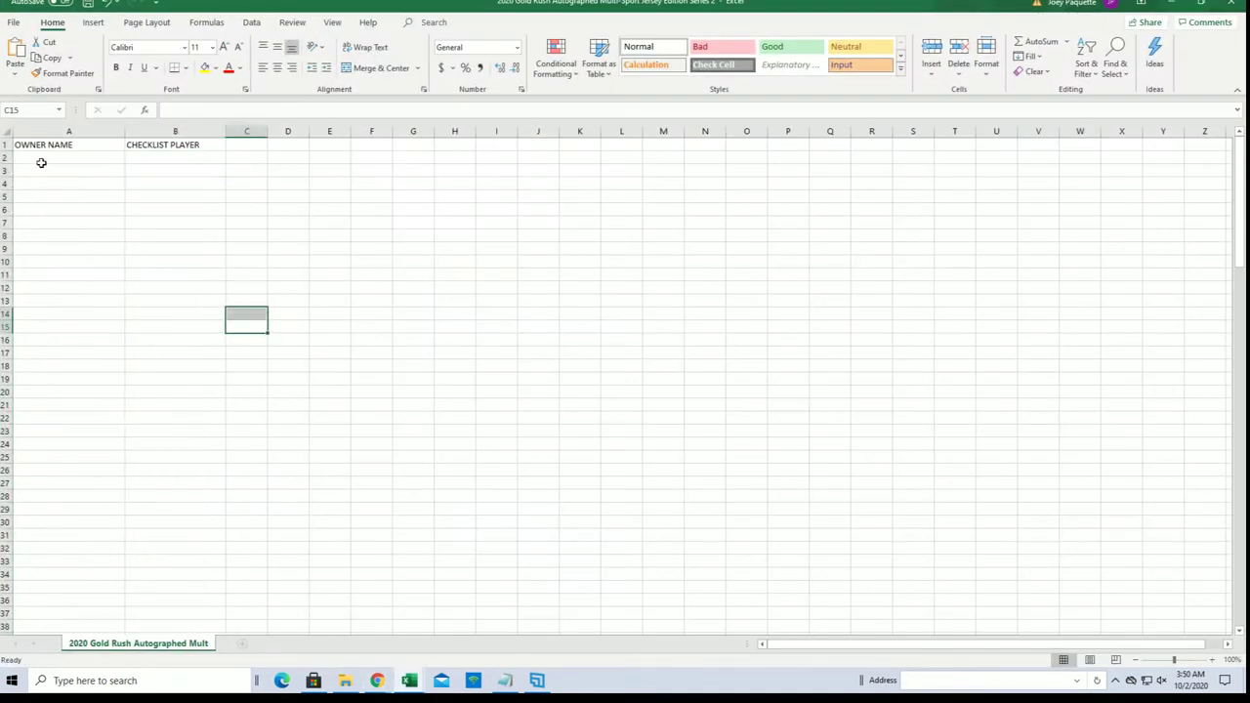
{"action": "right_click", "coordinate": [41, 162]}
{"action": "left_click", "coordinate": [98, 244]}
{"action": "left_click", "coordinate": [44, 173]}
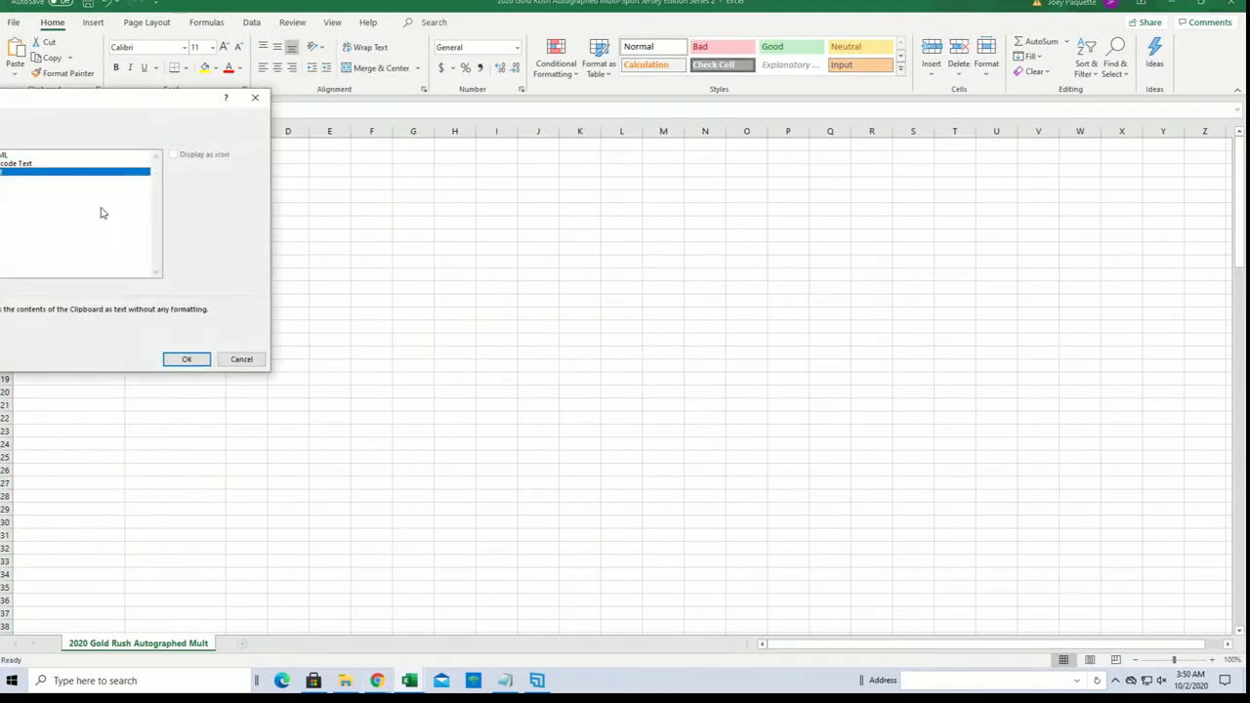
{"action": "left_click", "coordinate": [186, 359]}
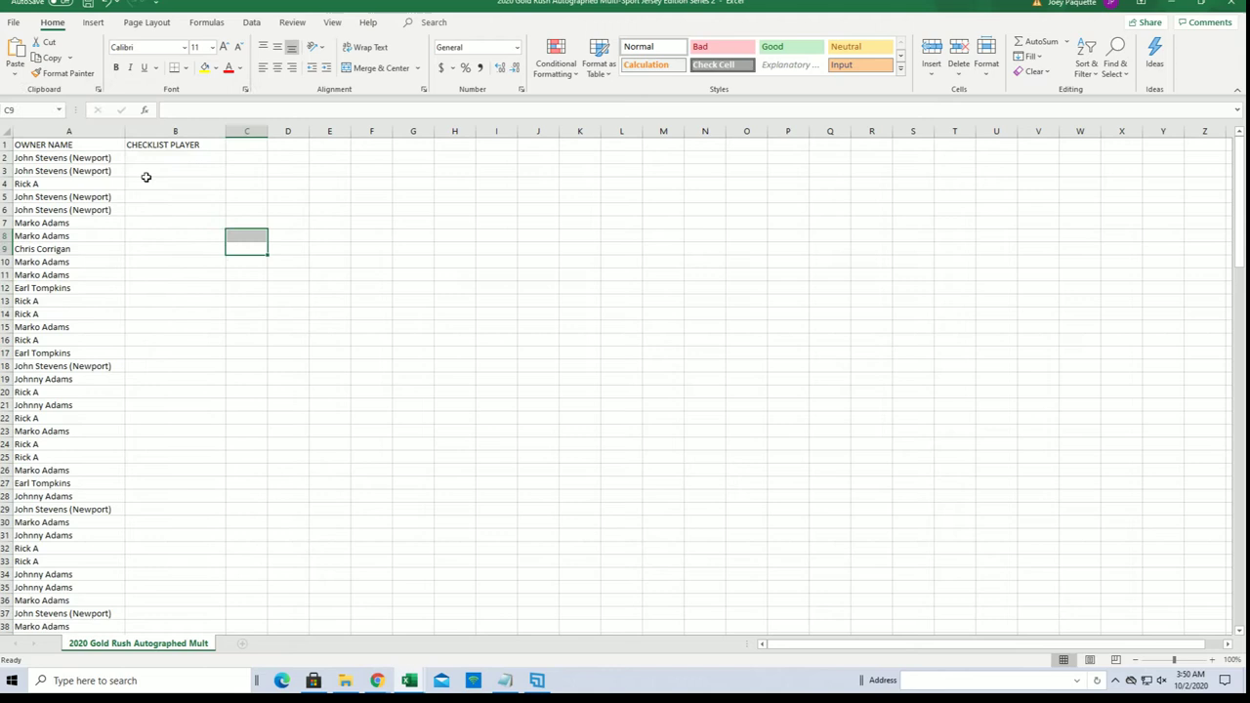
Step: Check the pasted owner names through to the last row, then widen the CHECKLIST PLAYER column and select cell B2
{"action": "scroll", "coordinate": [146, 176], "scroll_direction": "down", "scroll_amount": 20}
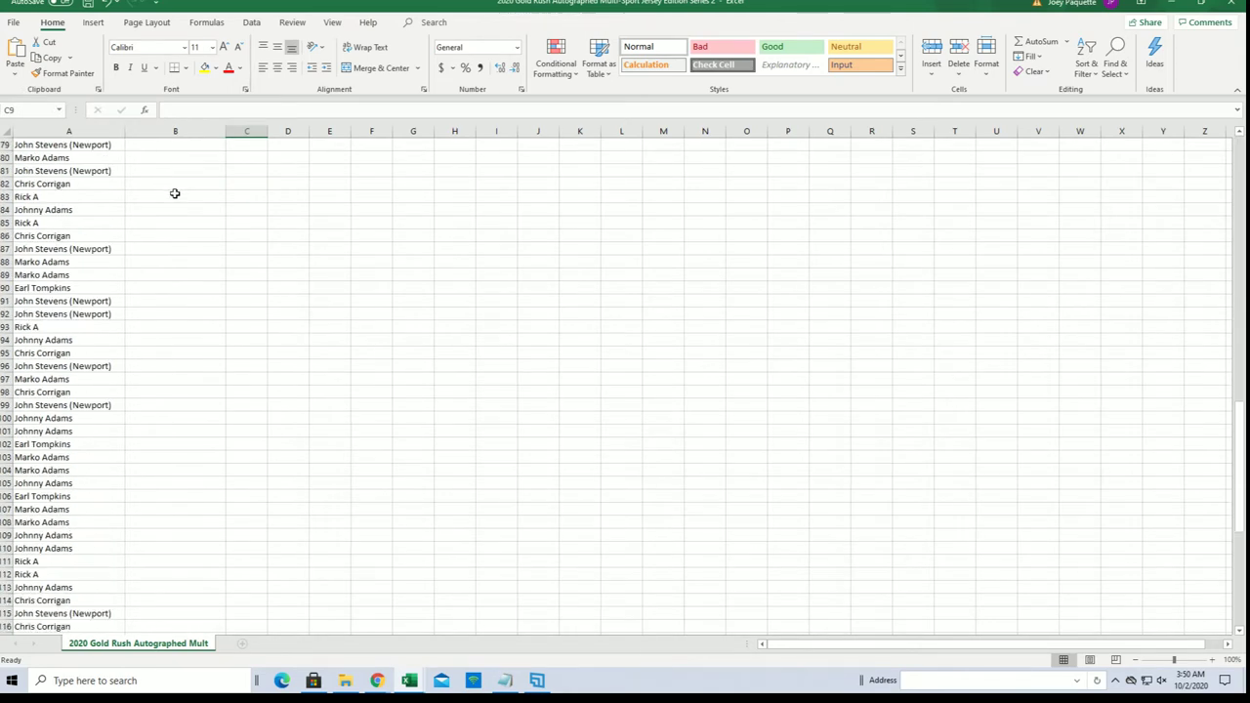
{"action": "scroll", "coordinate": [175, 198], "scroll_direction": "down", "scroll_amount": 10}
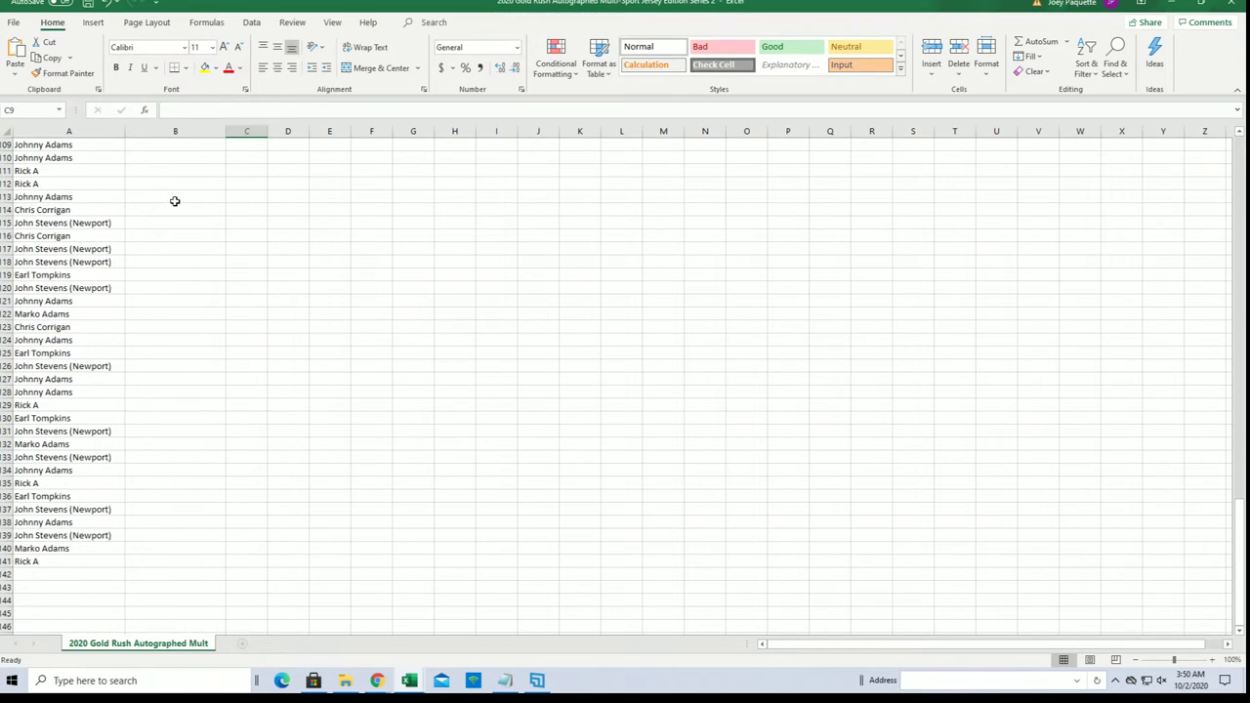
{"action": "scroll", "coordinate": [174, 201], "scroll_direction": "up", "scroll_amount": 20}
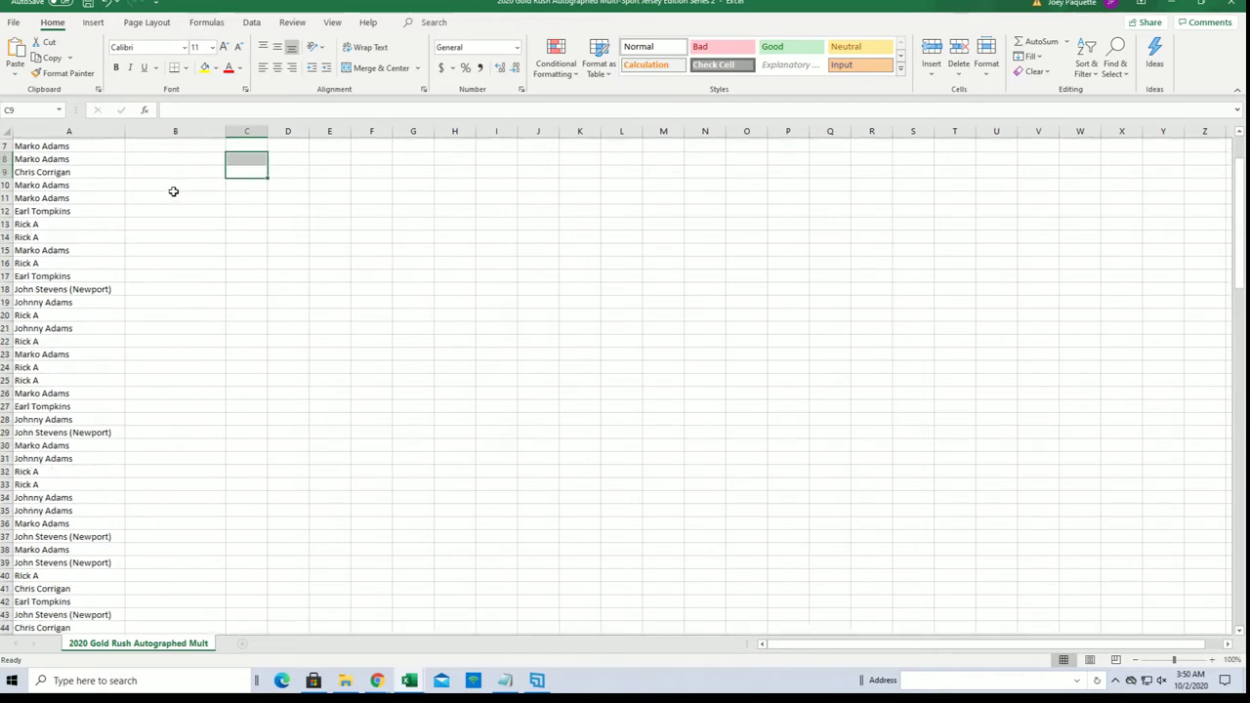
{"action": "scroll", "coordinate": [174, 191], "scroll_direction": "up", "scroll_amount": 2}
{"action": "left_click", "coordinate": [194, 186]}
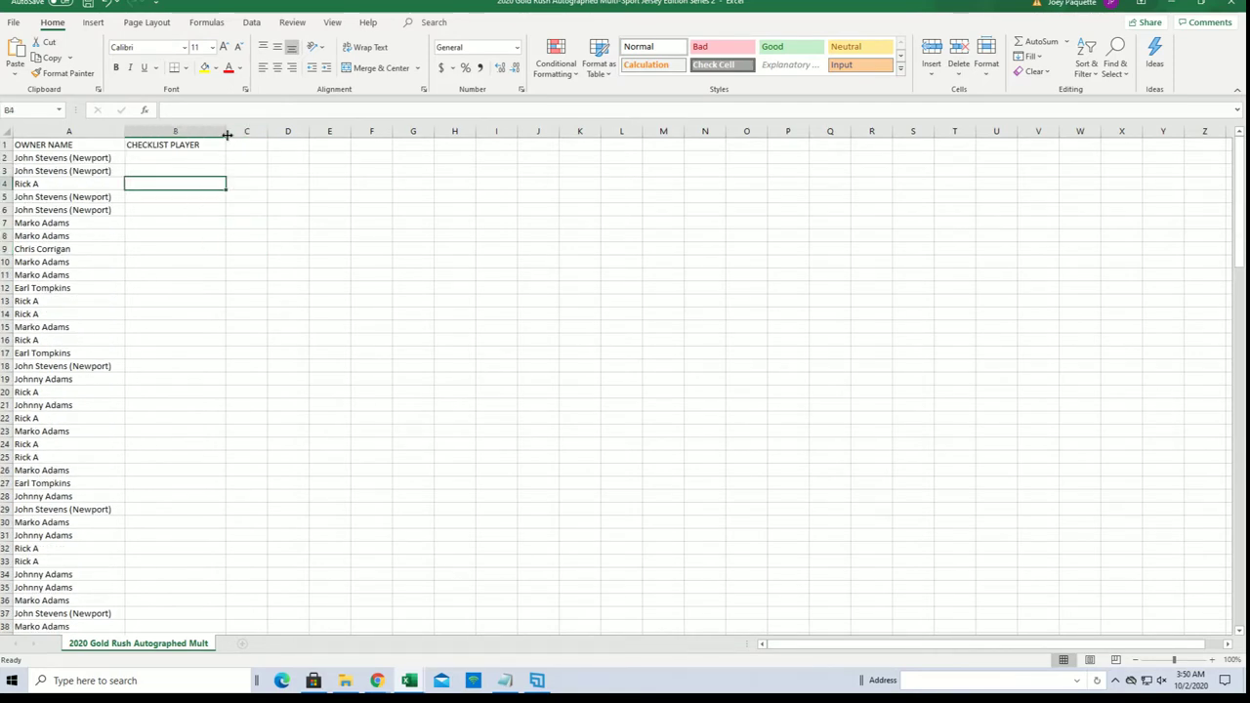
{"action": "left_click_drag", "start_coordinate": [226, 135], "coordinate": [294, 134]}
{"action": "left_click", "coordinate": [343, 157]}
{"action": "left_click", "coordinate": [220, 160]}
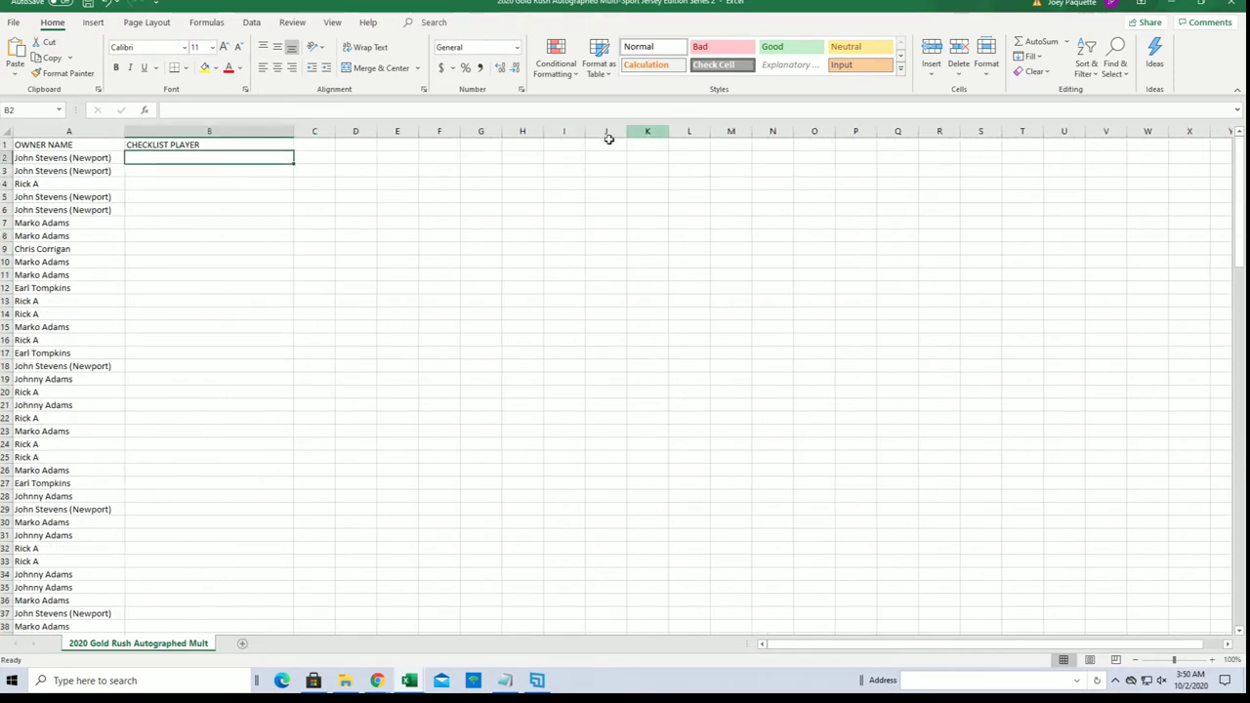
Step: Return to RANDOM.ORG in the browser and open a blank List Randomizer form
{"action": "left_click", "coordinate": [1170, 3]}
{"action": "scroll", "coordinate": [528, 116], "scroll_direction": "up", "scroll_amount": 3}
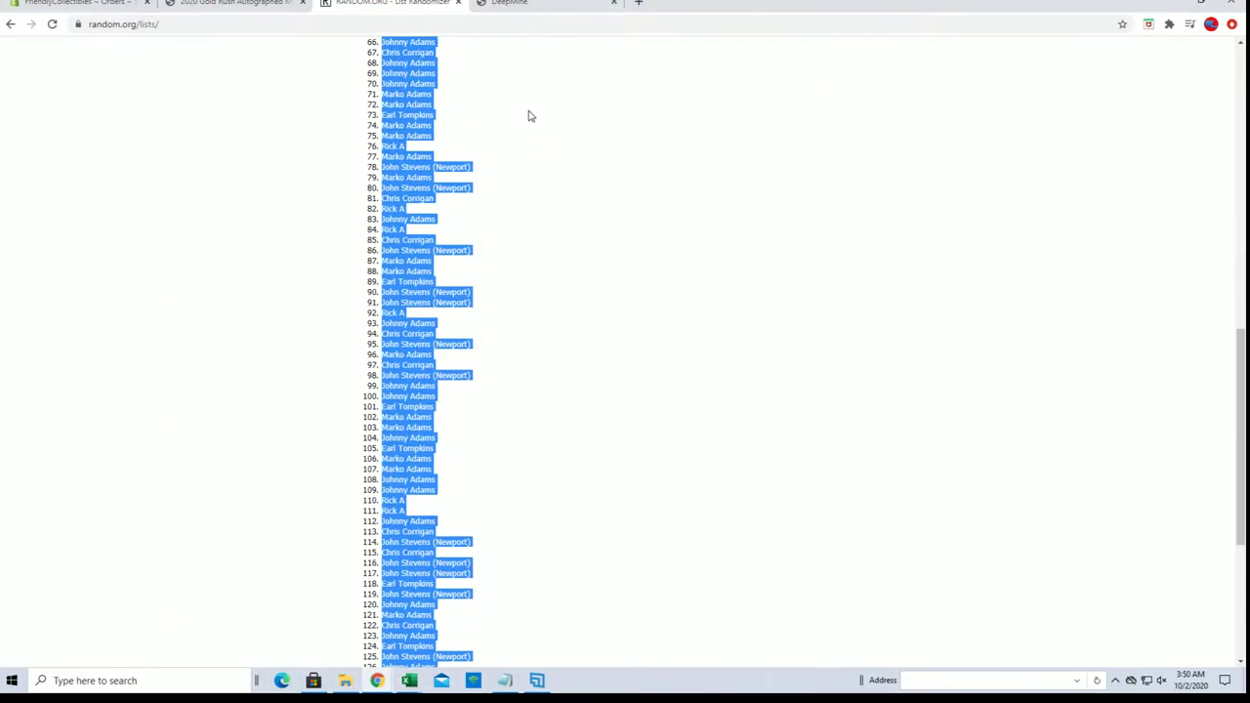
{"action": "scroll", "coordinate": [532, 112], "scroll_direction": "up", "scroll_amount": 8}
{"action": "left_click", "coordinate": [523, 74]}
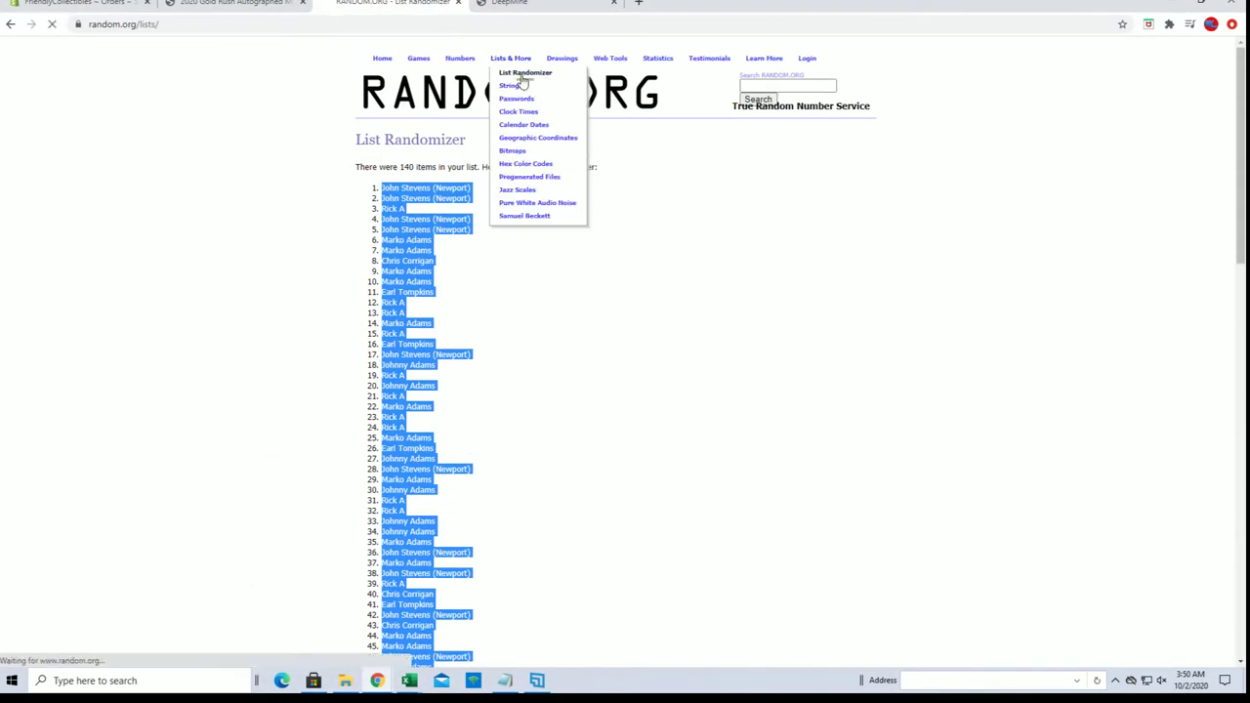
Step: Copy the checklist player names, Alex Bregman through Zion Williamson, from Notepad into the List Randomizer's item field
{"action": "key", "text": "alt+Tab"}
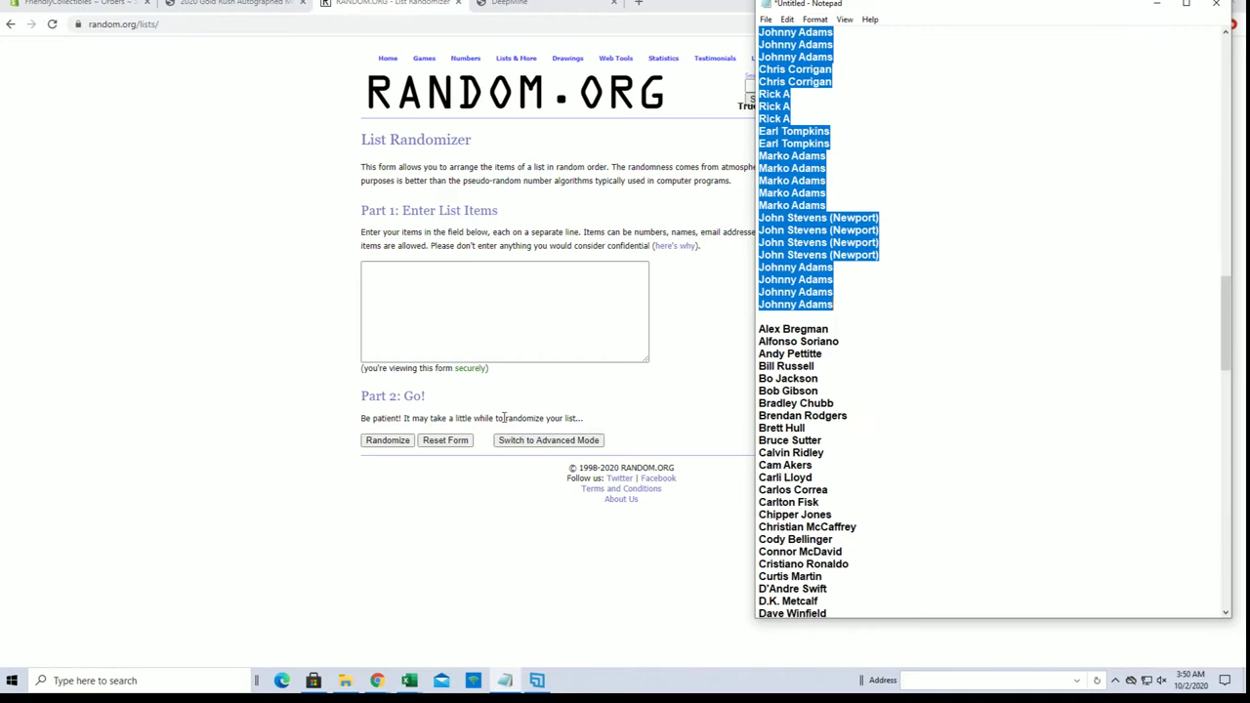
{"action": "scroll", "coordinate": [868, 323], "scroll_direction": "down", "scroll_amount": 3}
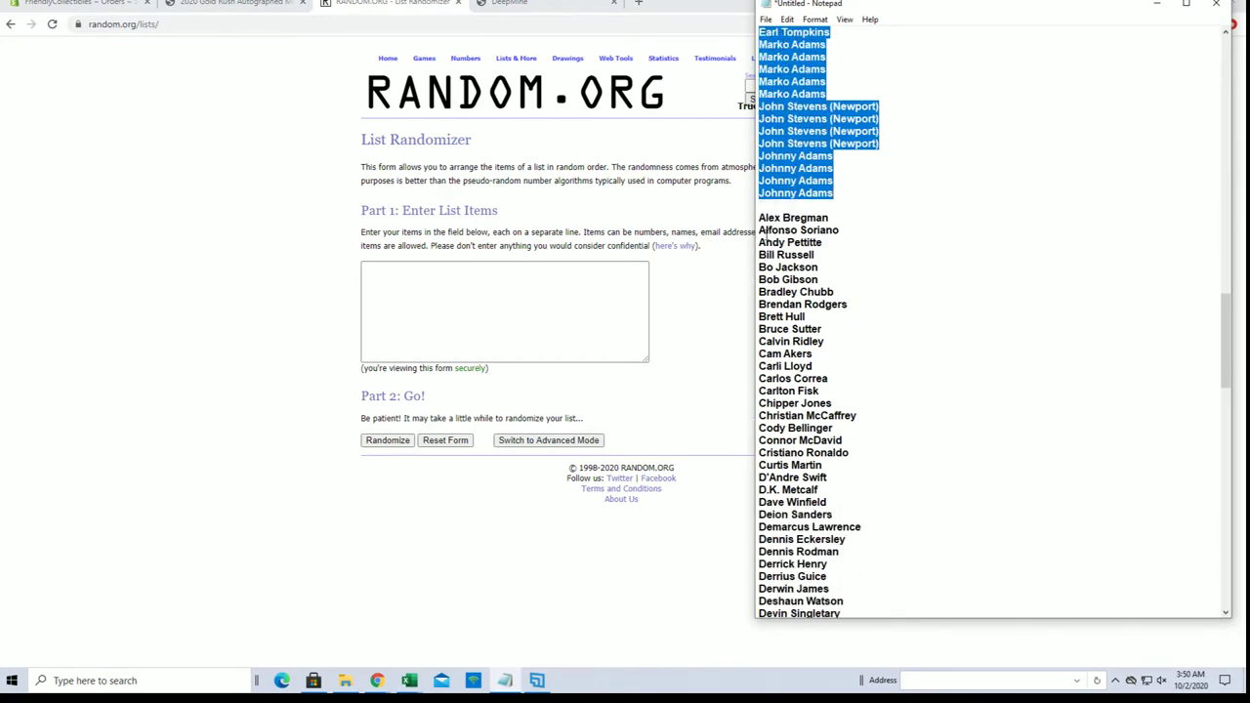
{"action": "left_click_drag", "start_coordinate": [759, 218], "coordinate": [870, 337]}
{"action": "left_click", "coordinate": [849, 316]}
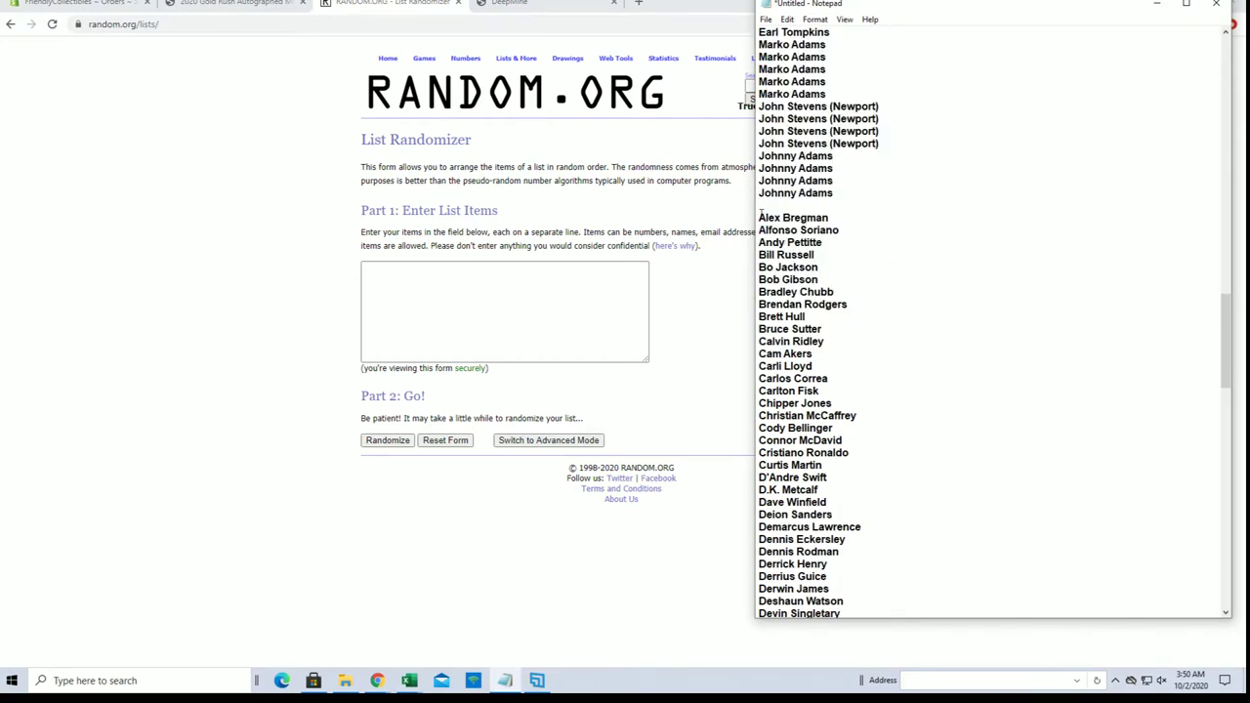
{"action": "left_click_drag", "start_coordinate": [759, 210], "coordinate": [897, 587]}
{"action": "right_click", "coordinate": [861, 420]}
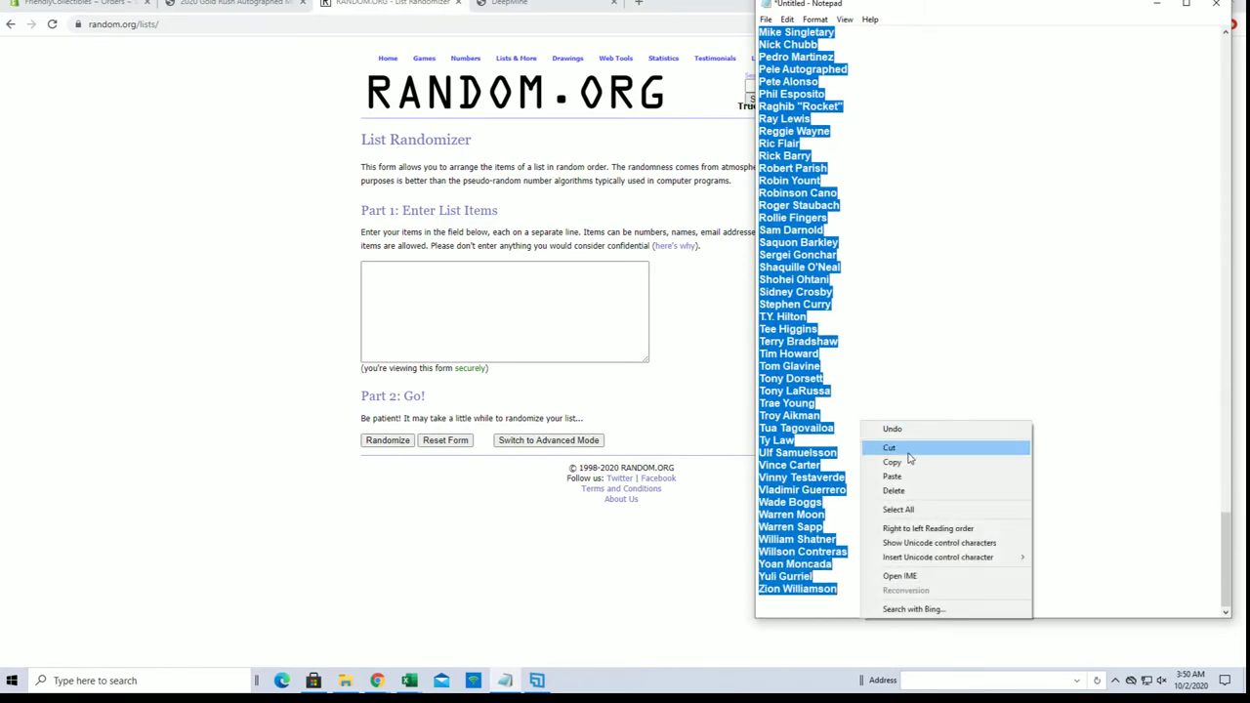
{"action": "left_click", "coordinate": [884, 462]}
{"action": "right_click", "coordinate": [427, 299]}
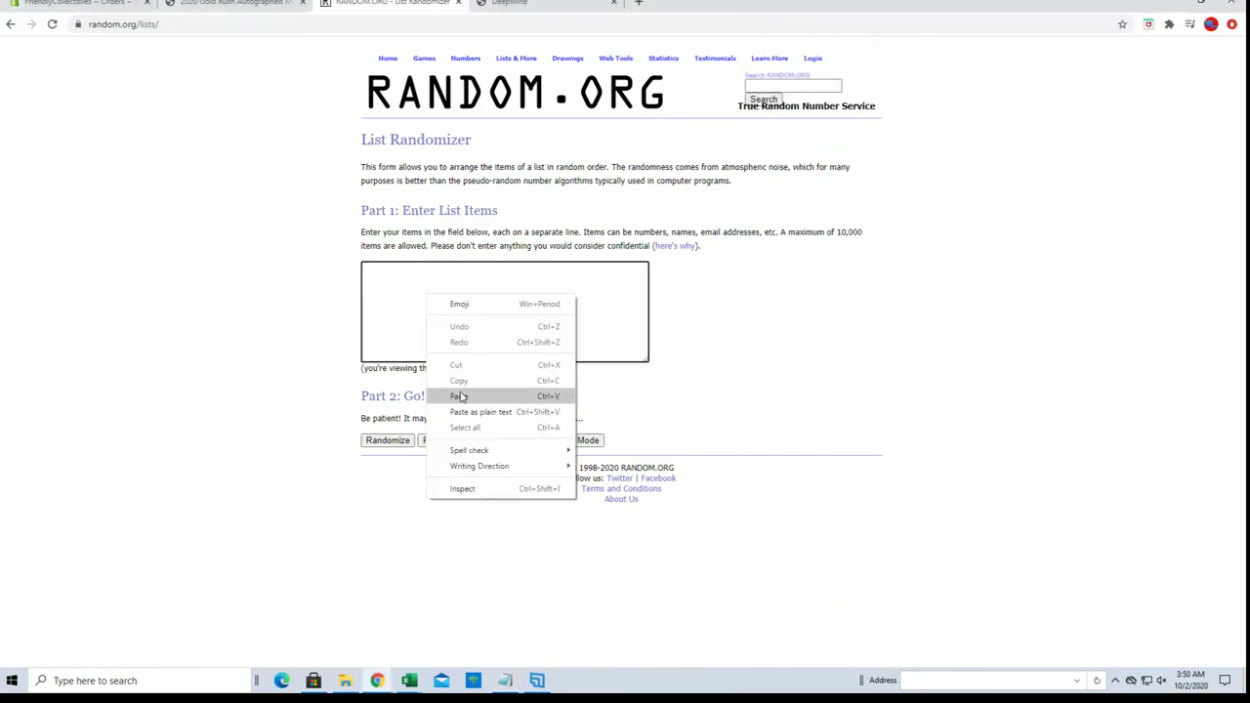
{"action": "left_click", "coordinate": [458, 395]}
Step: Randomize the checklist player list seven times in total
{"action": "left_click", "coordinate": [376, 440]}
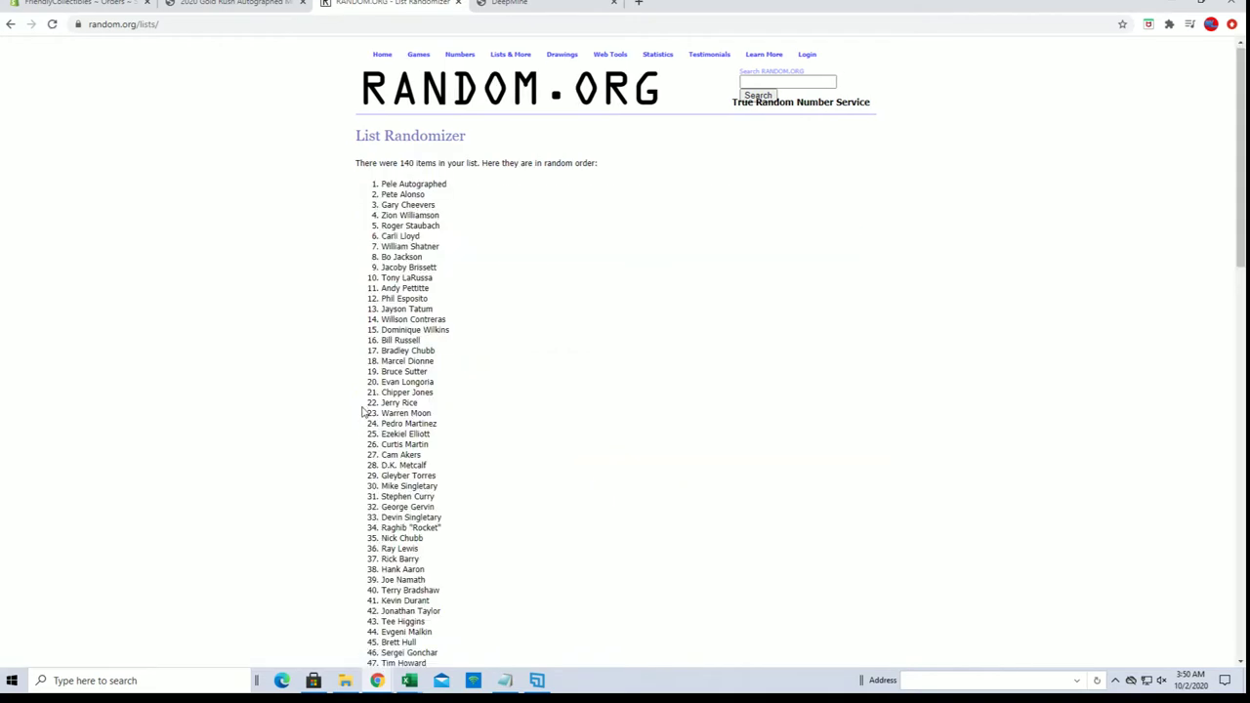
{"action": "scroll", "coordinate": [363, 425], "scroll_direction": "down", "scroll_amount": 12}
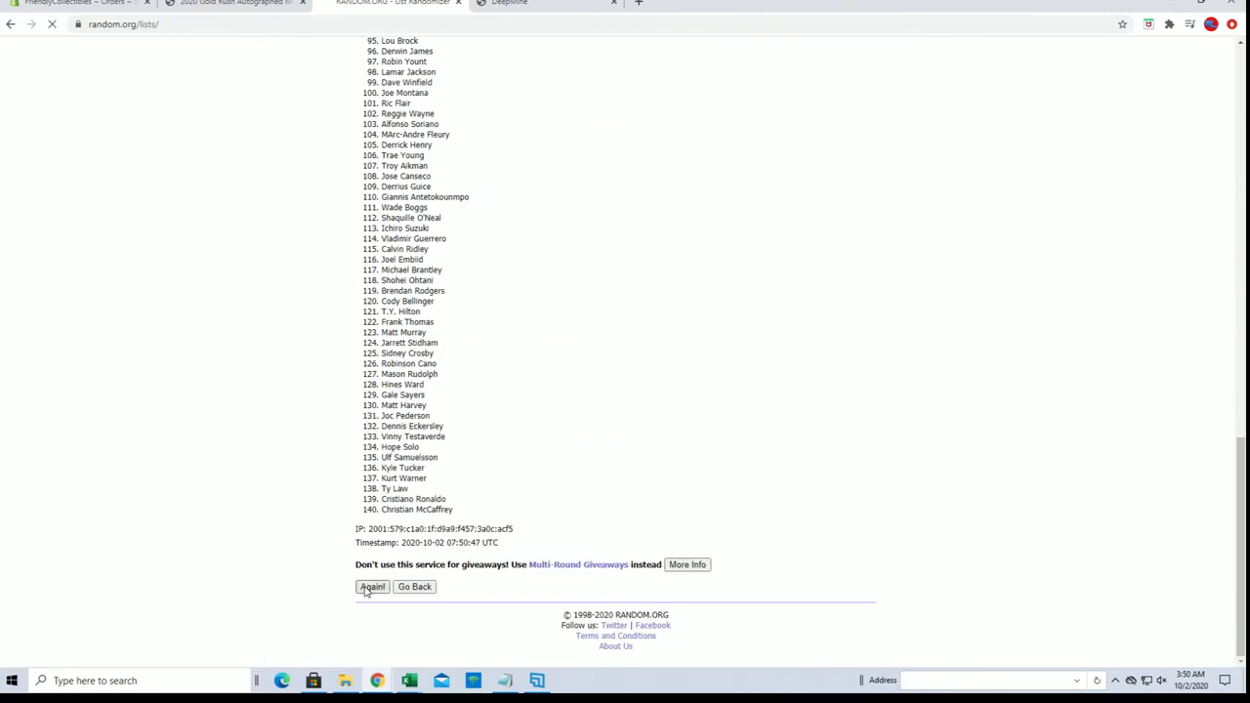
{"action": "left_click", "coordinate": [371, 587]}
{"action": "scroll", "coordinate": [367, 605], "scroll_direction": "down", "scroll_amount": 12}
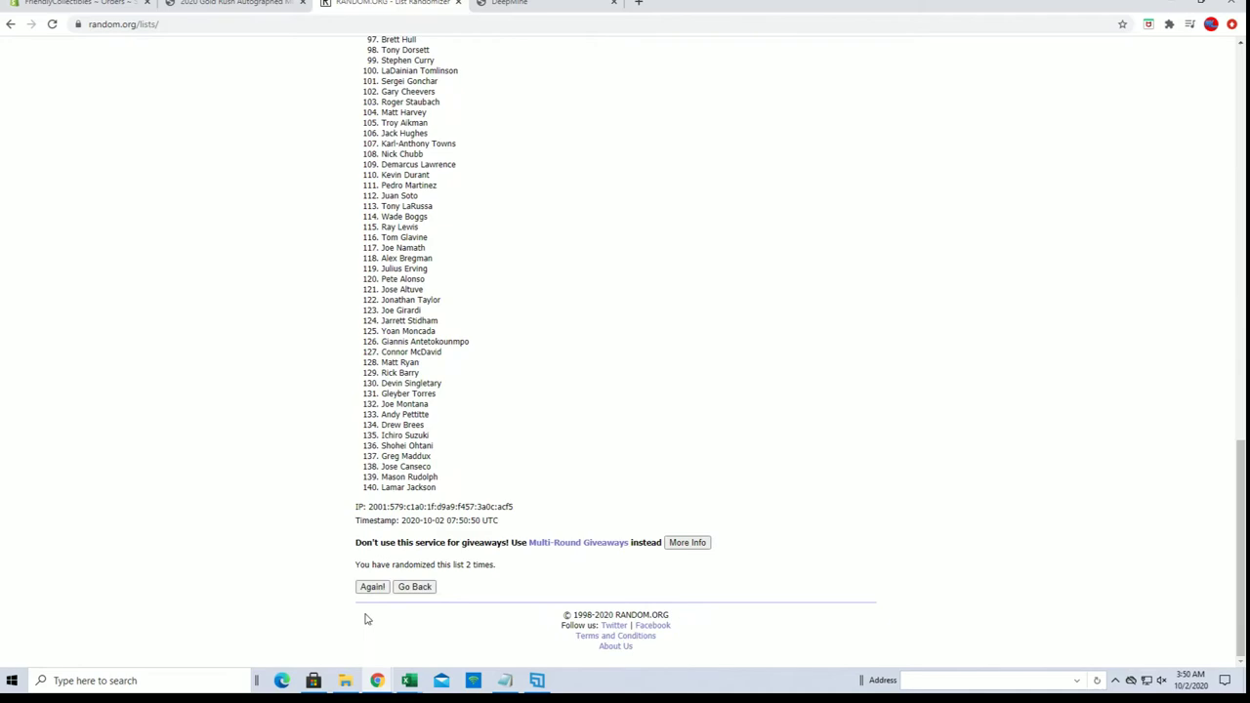
{"action": "scroll", "coordinate": [365, 572], "scroll_direction": "down", "scroll_amount": 12}
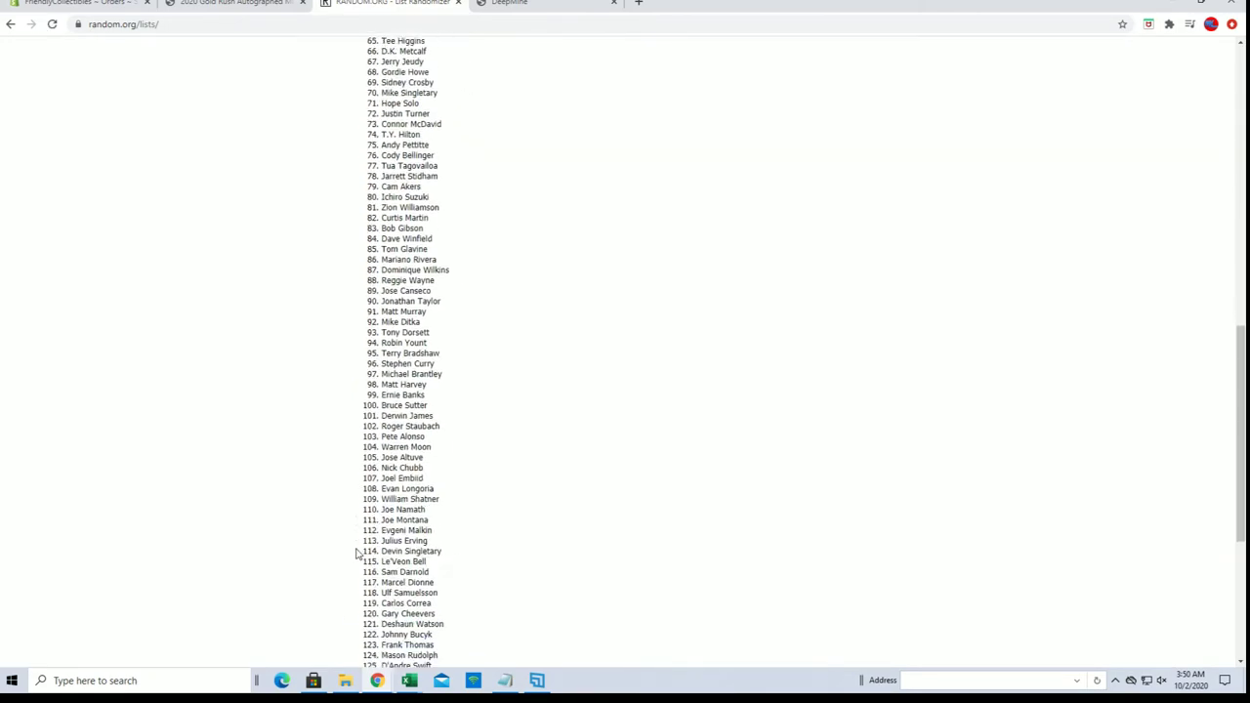
{"action": "left_click", "coordinate": [371, 586]}
{"action": "scroll", "coordinate": [361, 605], "scroll_direction": "down", "scroll_amount": 12}
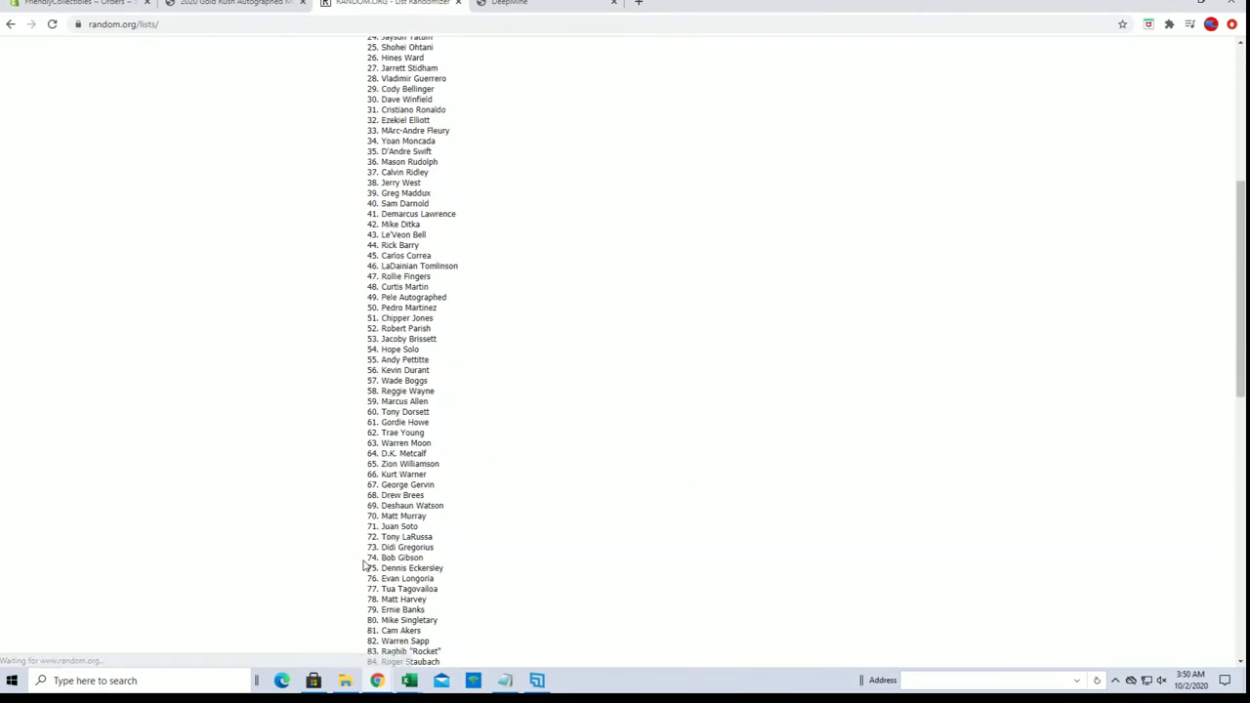
{"action": "left_click", "coordinate": [369, 586]}
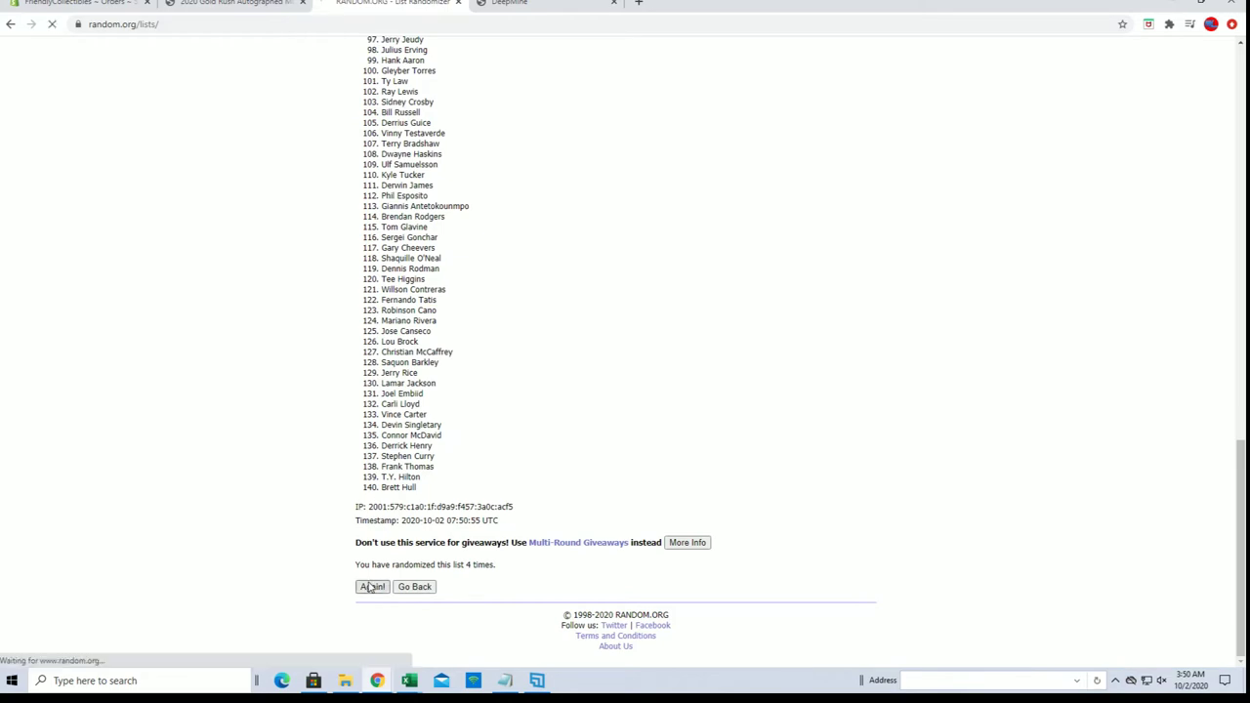
{"action": "scroll", "coordinate": [361, 600], "scroll_direction": "down", "scroll_amount": 12}
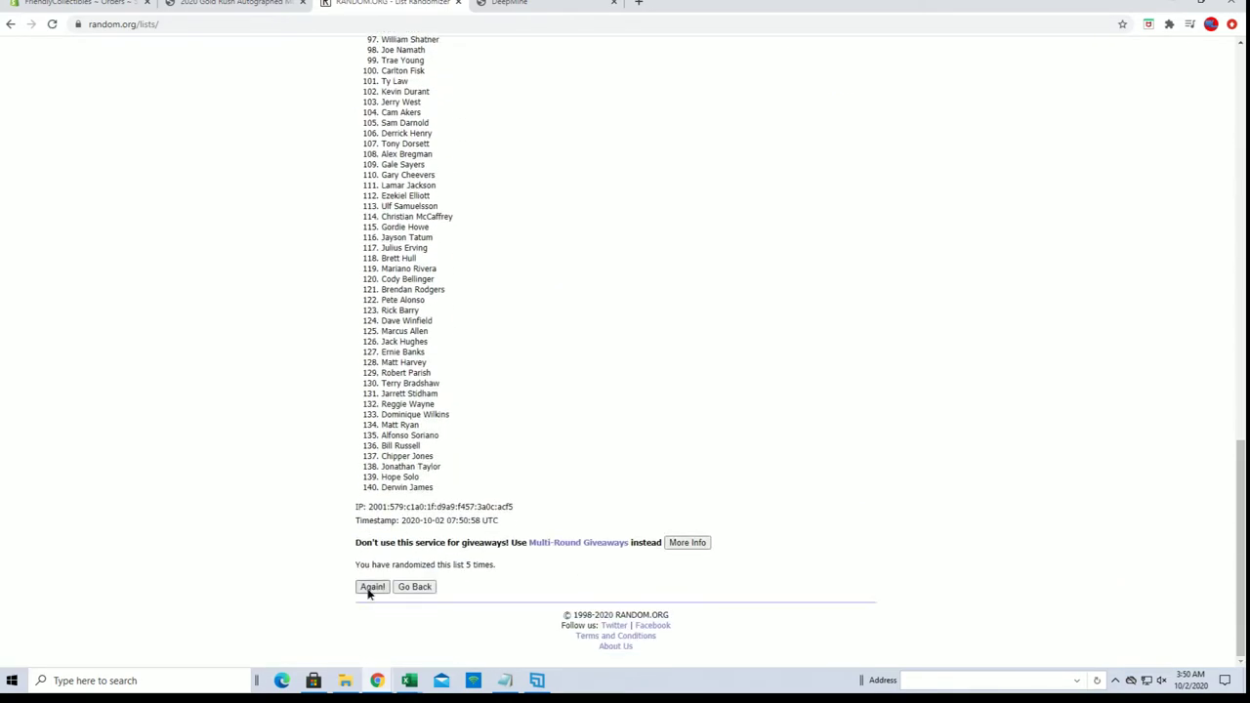
{"action": "left_click", "coordinate": [371, 586]}
{"action": "scroll", "coordinate": [357, 601], "scroll_direction": "down", "scroll_amount": 12}
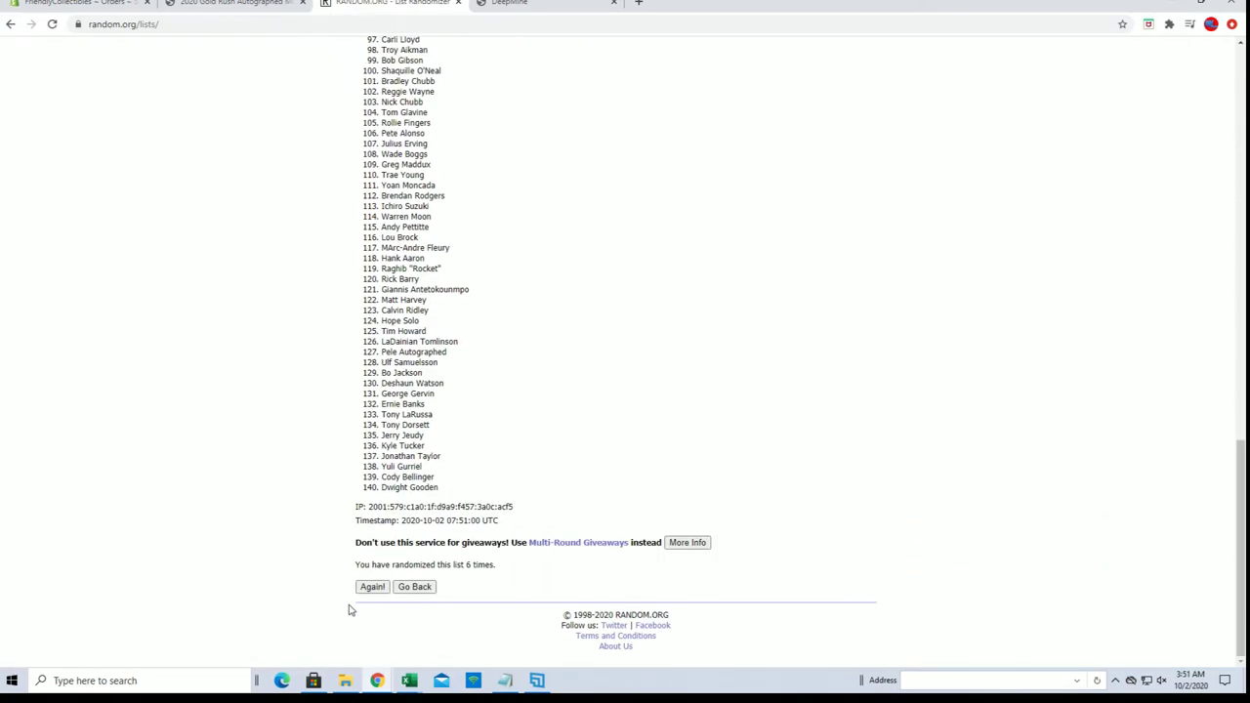
{"action": "left_click", "coordinate": [370, 586]}
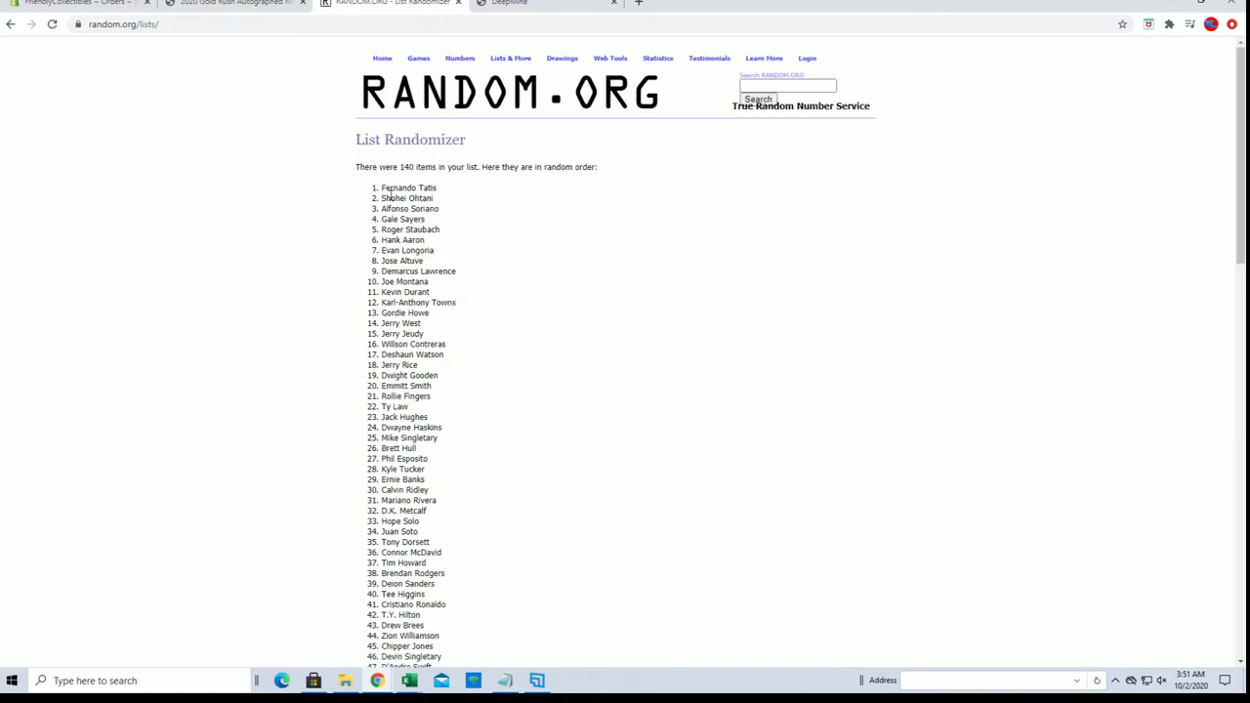
Step: Copy all the randomized checklist players from the RANDOM.ORG results, Fernando Tatis through Vladimir Guerrero
{"action": "left_click_drag", "start_coordinate": [380, 187], "coordinate": [480, 483]}
{"action": "scroll", "coordinate": [460, 337], "scroll_direction": "down", "scroll_amount": 10}
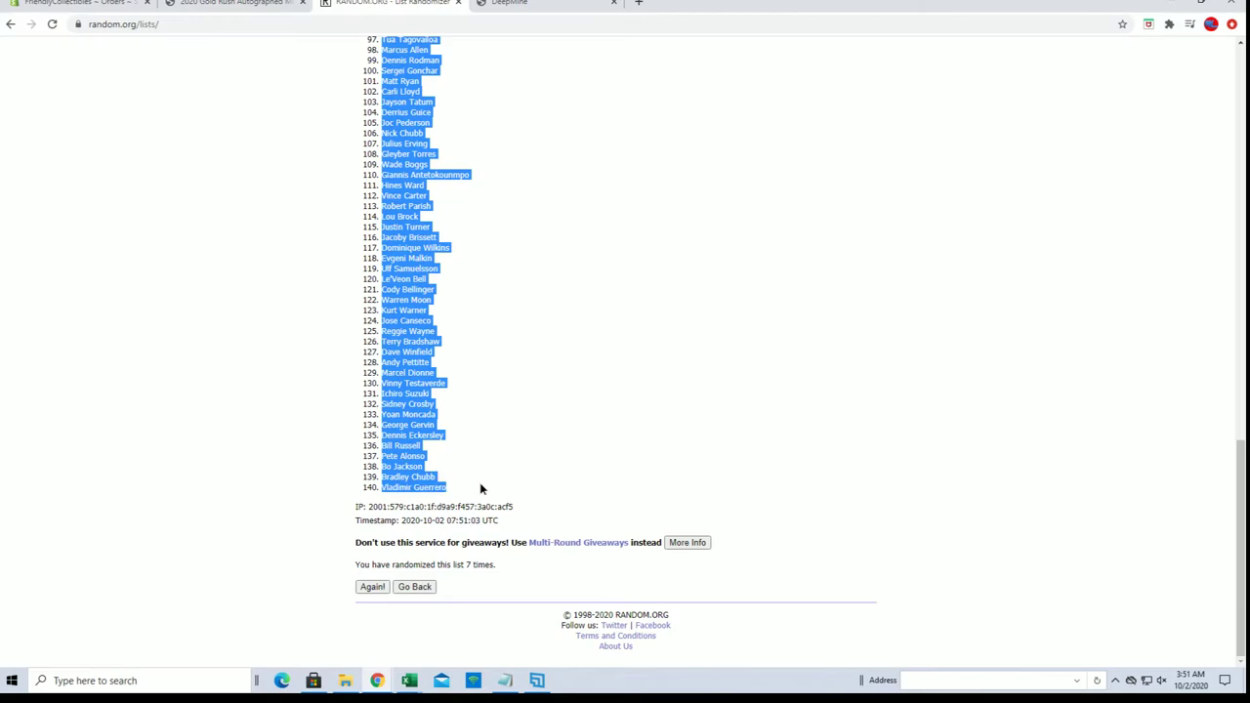
{"action": "right_click", "coordinate": [451, 417]}
{"action": "left_click", "coordinate": [468, 421]}
Step: Switch to the Excel workbook and paste the copied player list as plain Text starting in cell B2
{"action": "key", "text": "alt+Tab"}
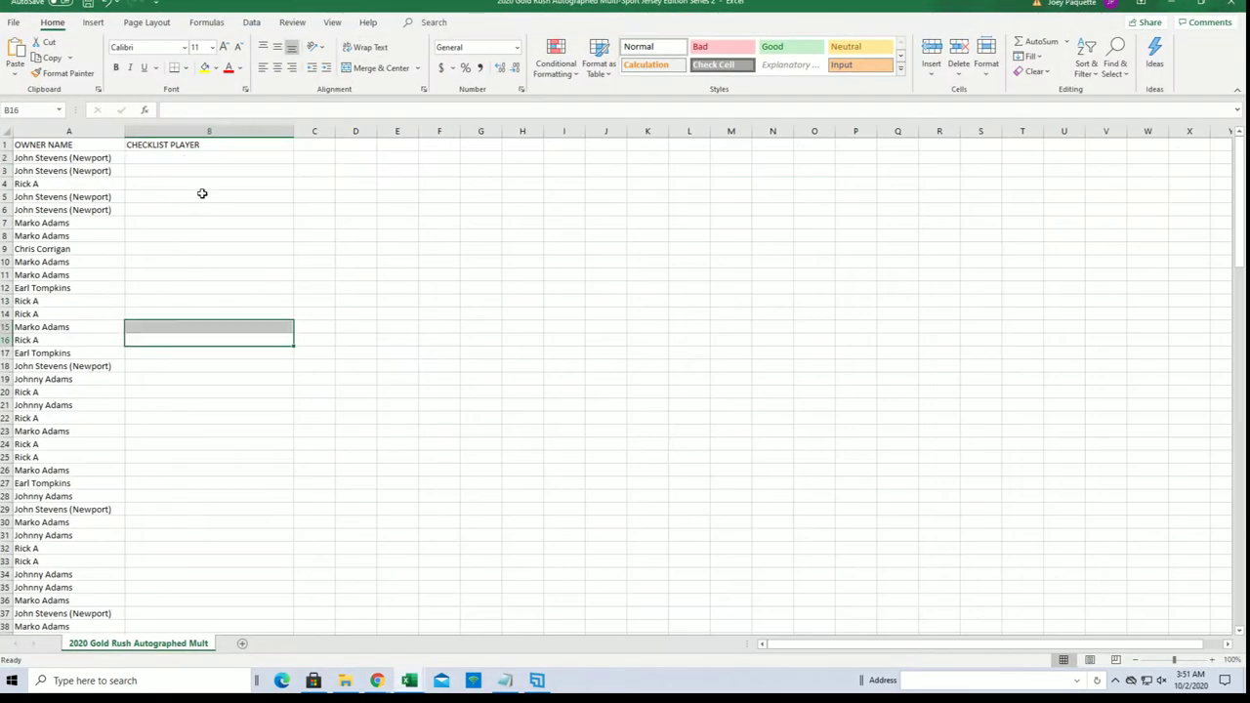
{"action": "left_click", "coordinate": [179, 158]}
{"action": "right_click", "coordinate": [182, 158]}
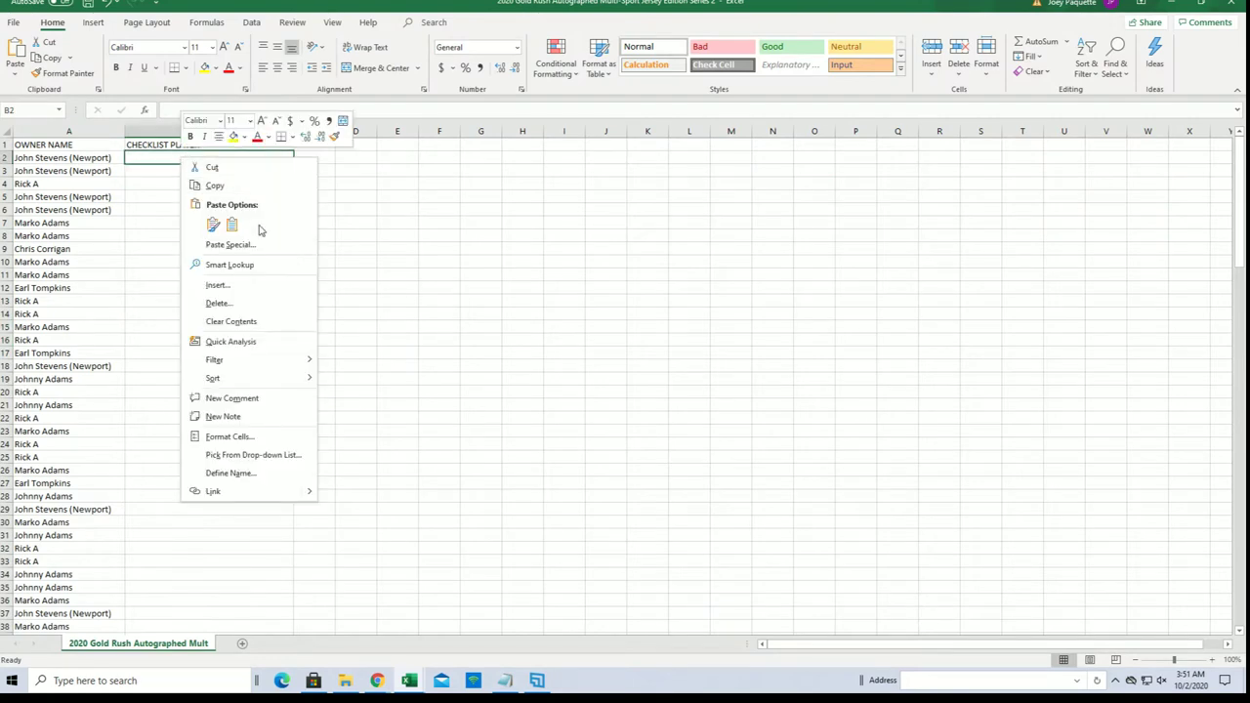
{"action": "left_click", "coordinate": [239, 244]}
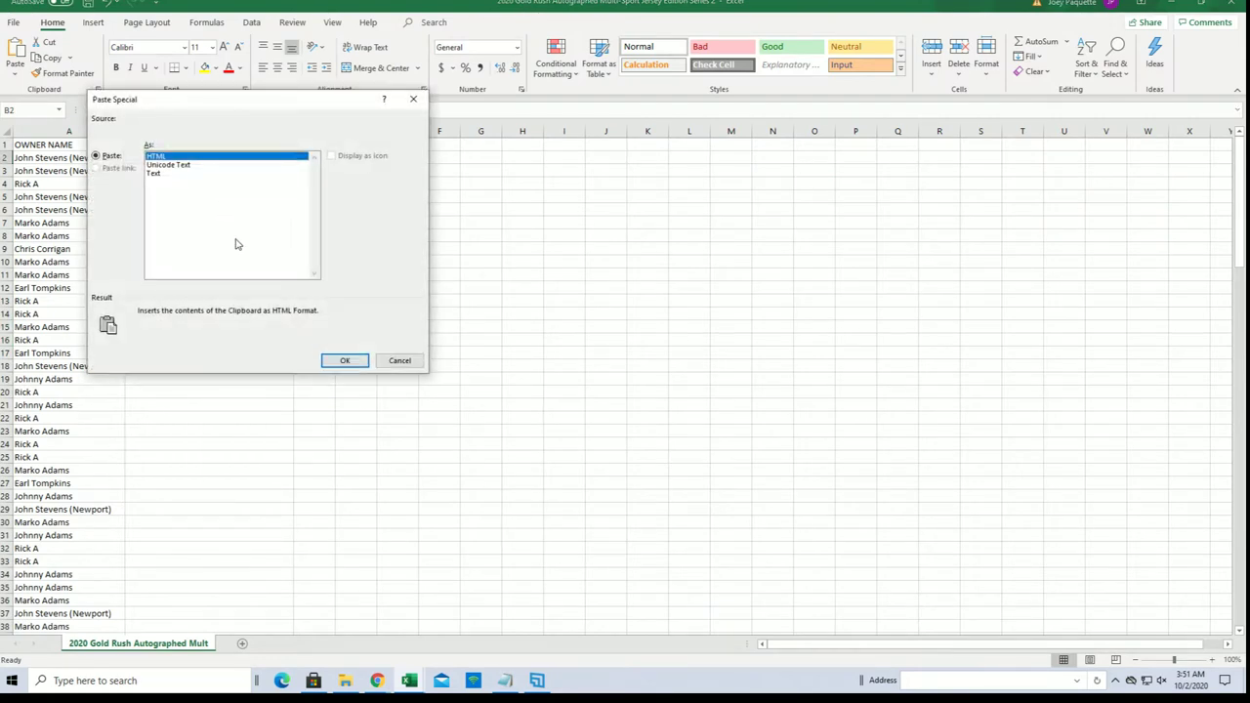
{"action": "left_click", "coordinate": [170, 174]}
{"action": "left_click", "coordinate": [344, 361]}
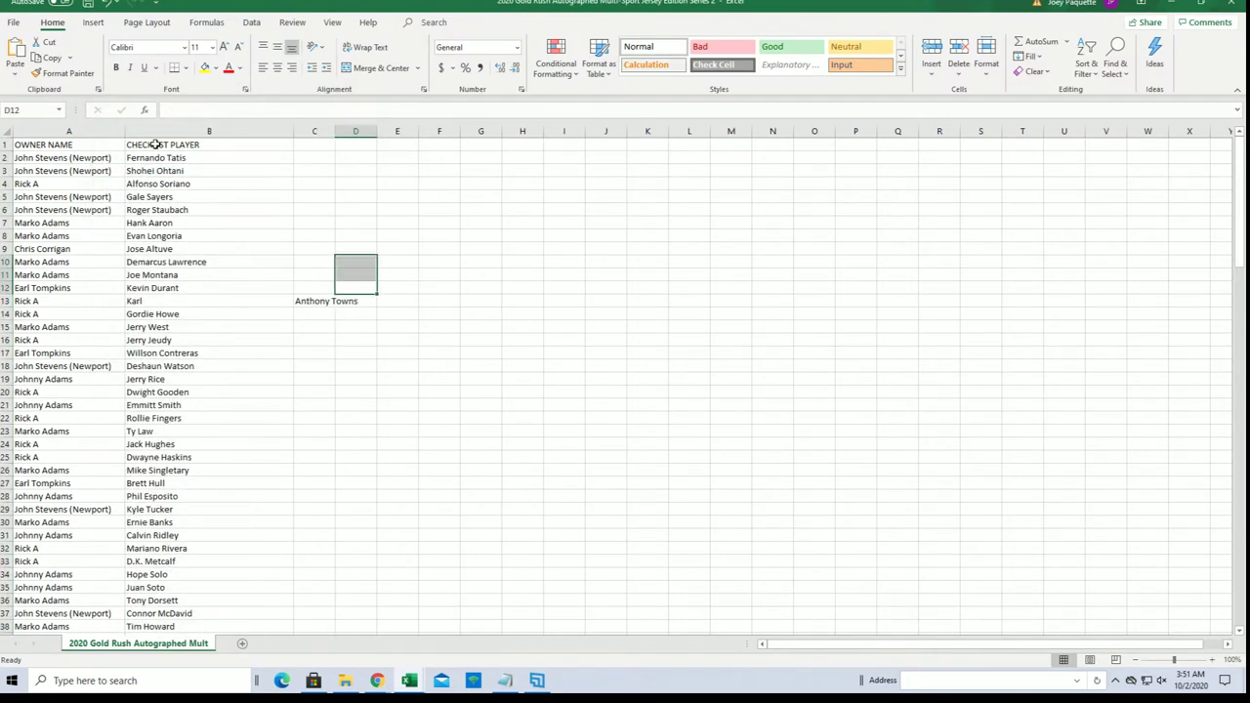
Step: Make the OWNER NAME and CHECKLIST PLAYER columns bold and apply All Borders to them
{"action": "left_click_drag", "start_coordinate": [71, 130], "coordinate": [166, 130]}
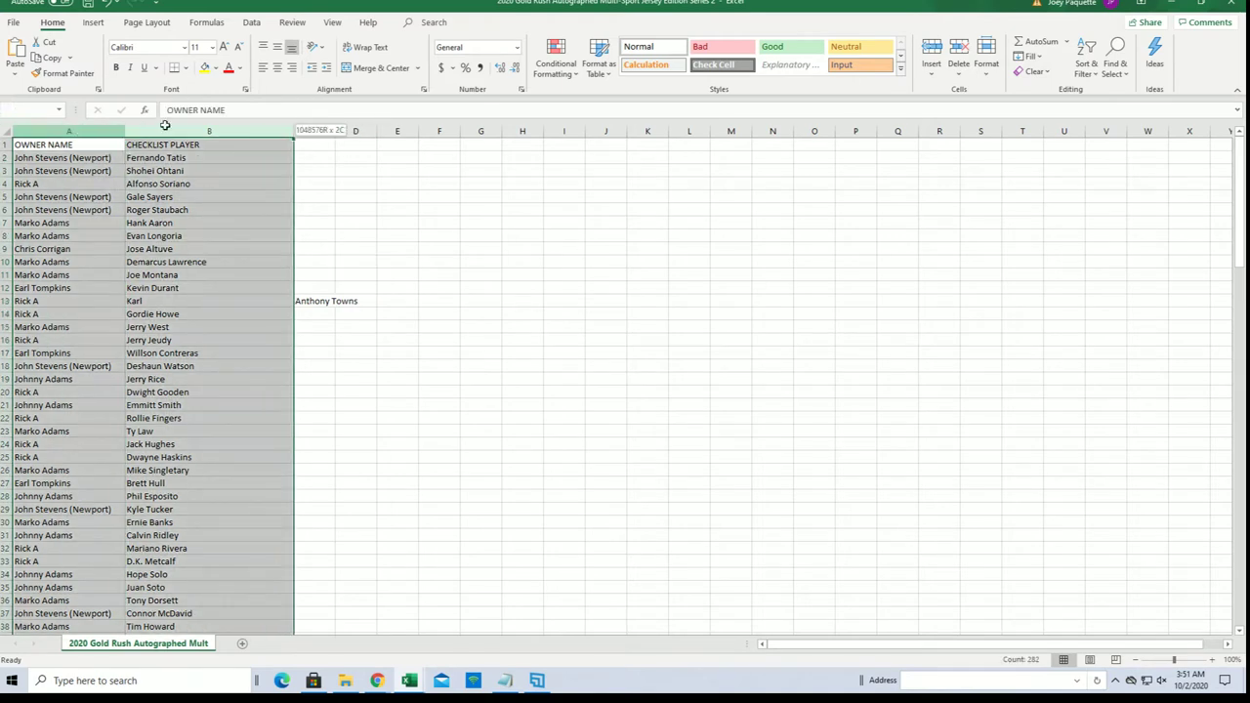
{"action": "left_click", "coordinate": [115, 67]}
{"action": "left_click", "coordinate": [189, 76]}
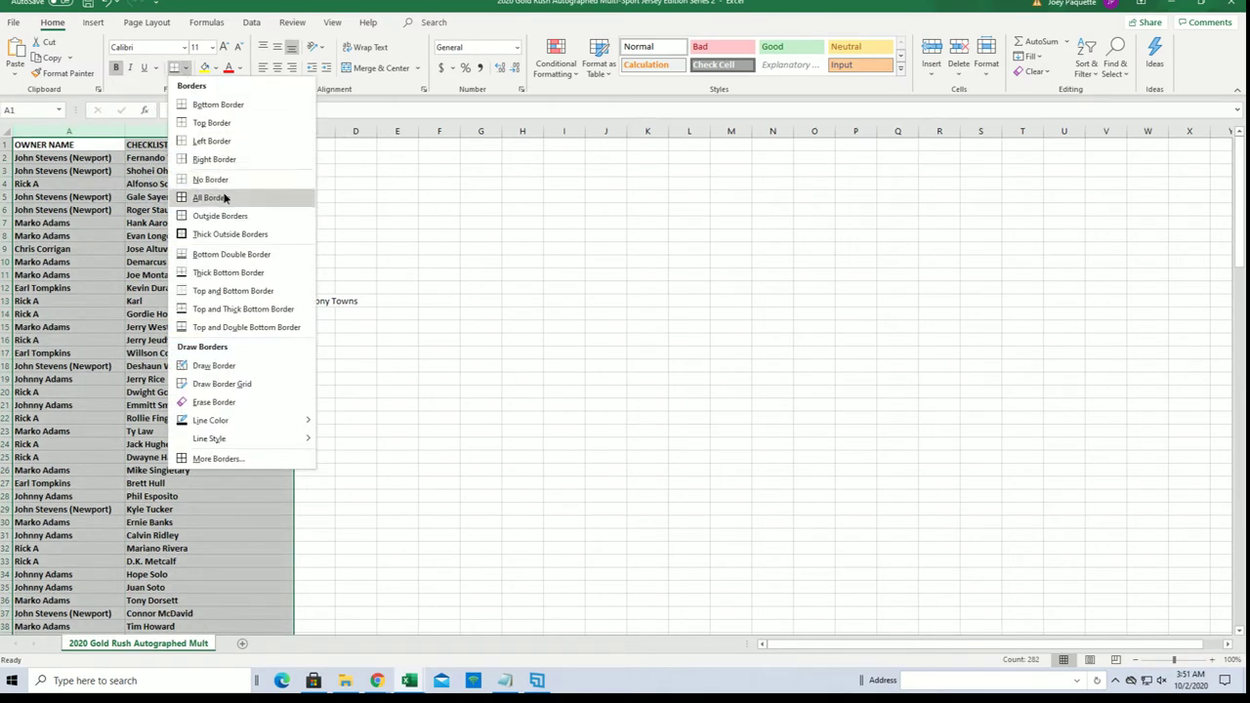
{"action": "left_click", "coordinate": [209, 195]}
{"action": "left_click", "coordinate": [97, 159]}
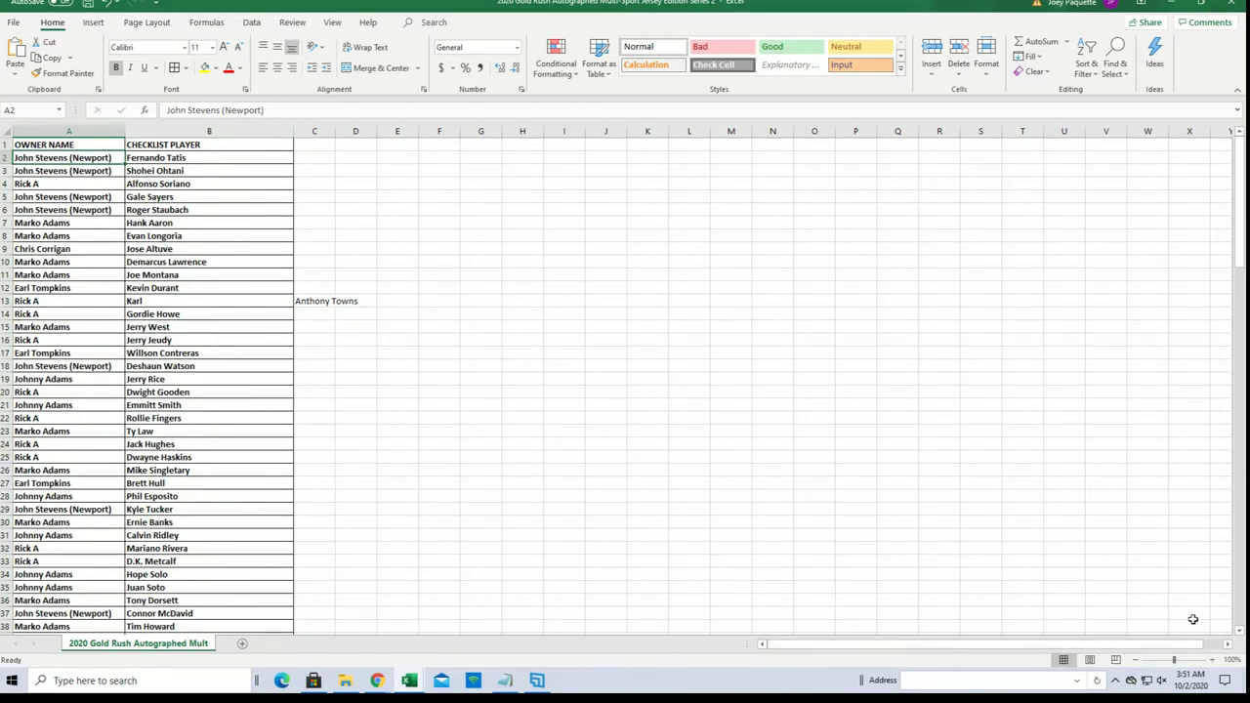
Step: Enlarge the sheet to 400% and open the Karl entry in cell B13 for editing
{"action": "left_click_drag", "start_coordinate": [1174, 662], "coordinate": [1203, 661]}
{"action": "scroll", "coordinate": [987, 394], "scroll_direction": "up", "scroll_amount": 1}
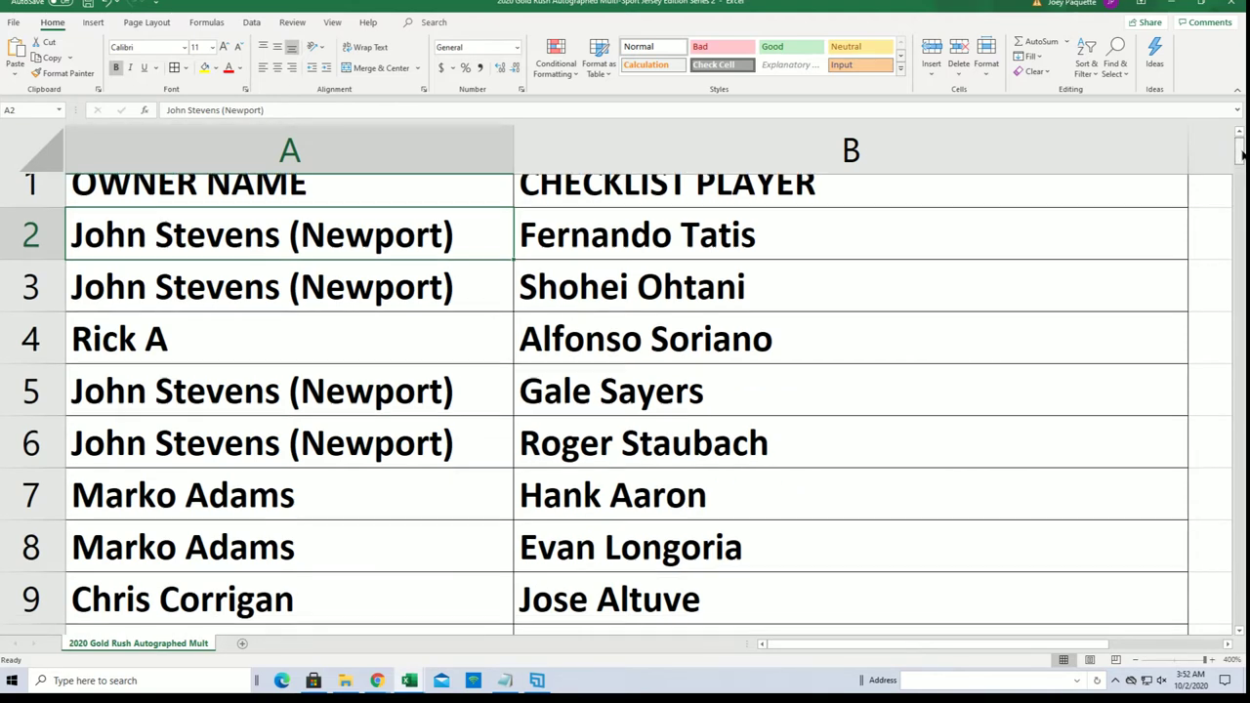
{"action": "left_click_drag", "start_coordinate": [1237, 147], "coordinate": [1238, 176]}
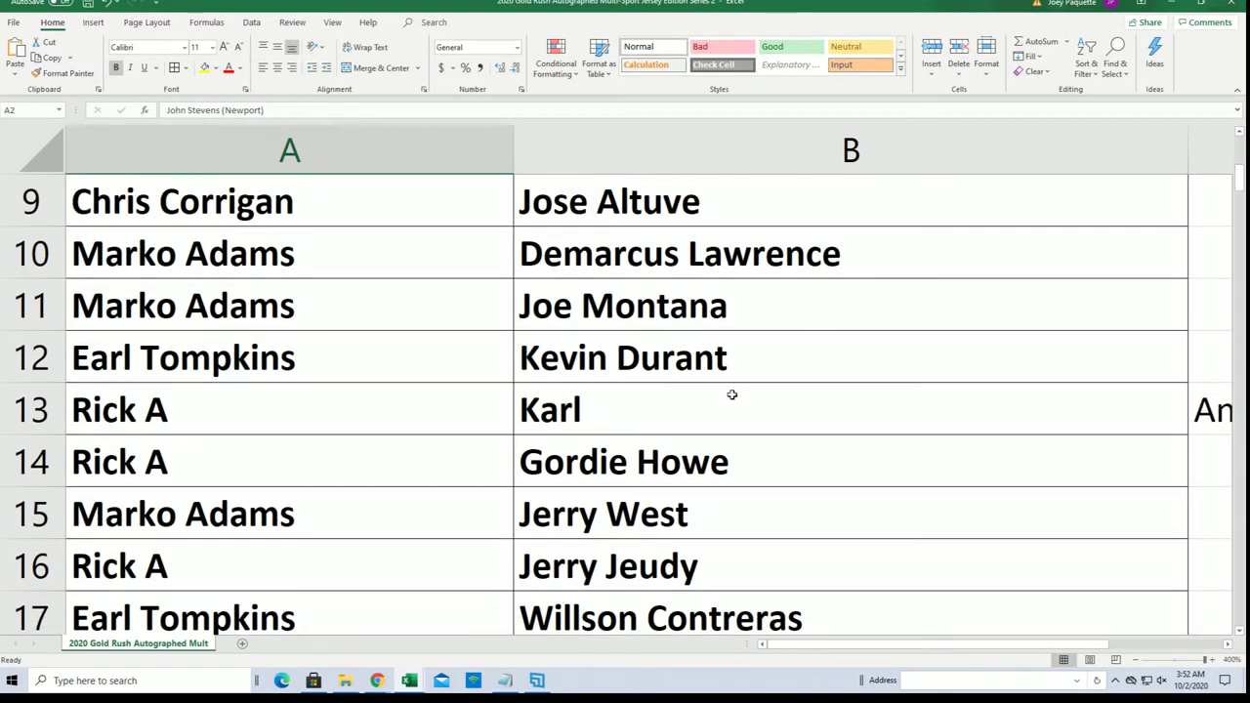
{"action": "left_click", "coordinate": [724, 401]}
{"action": "double_click", "coordinate": [725, 401]}
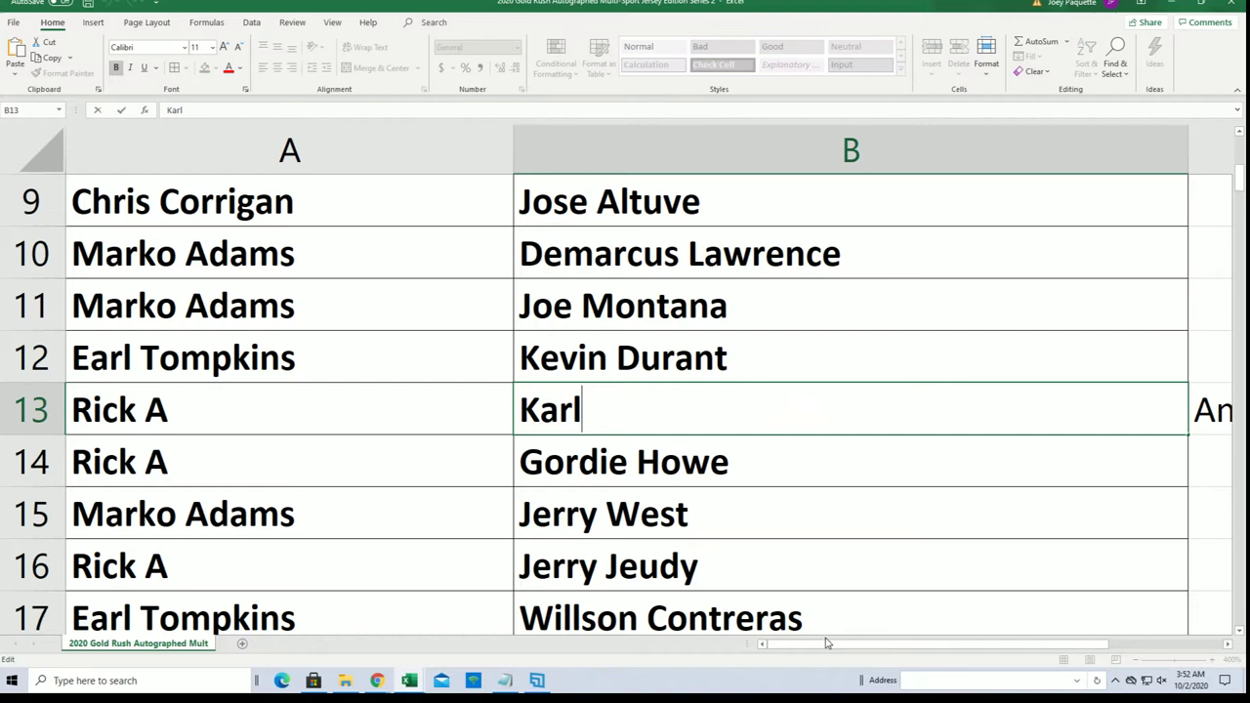
Step: Examine the owner and checklist player pairings from row 13 down through the rows beyond 130
{"action": "left_click_drag", "start_coordinate": [824, 642], "coordinate": [783, 645]}
{"action": "scroll", "coordinate": [1220, 176], "scroll_direction": "down", "scroll_amount": 1}
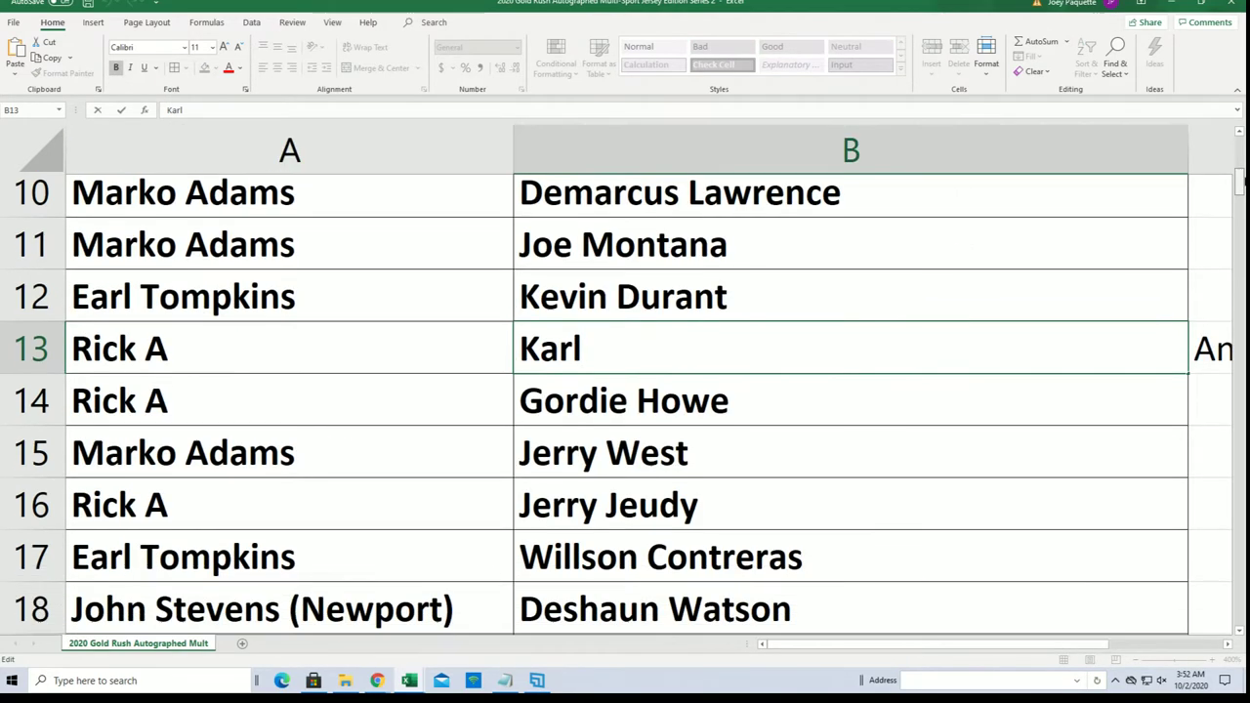
{"action": "scroll", "coordinate": [624, 391], "scroll_direction": "down", "scroll_amount": 4}
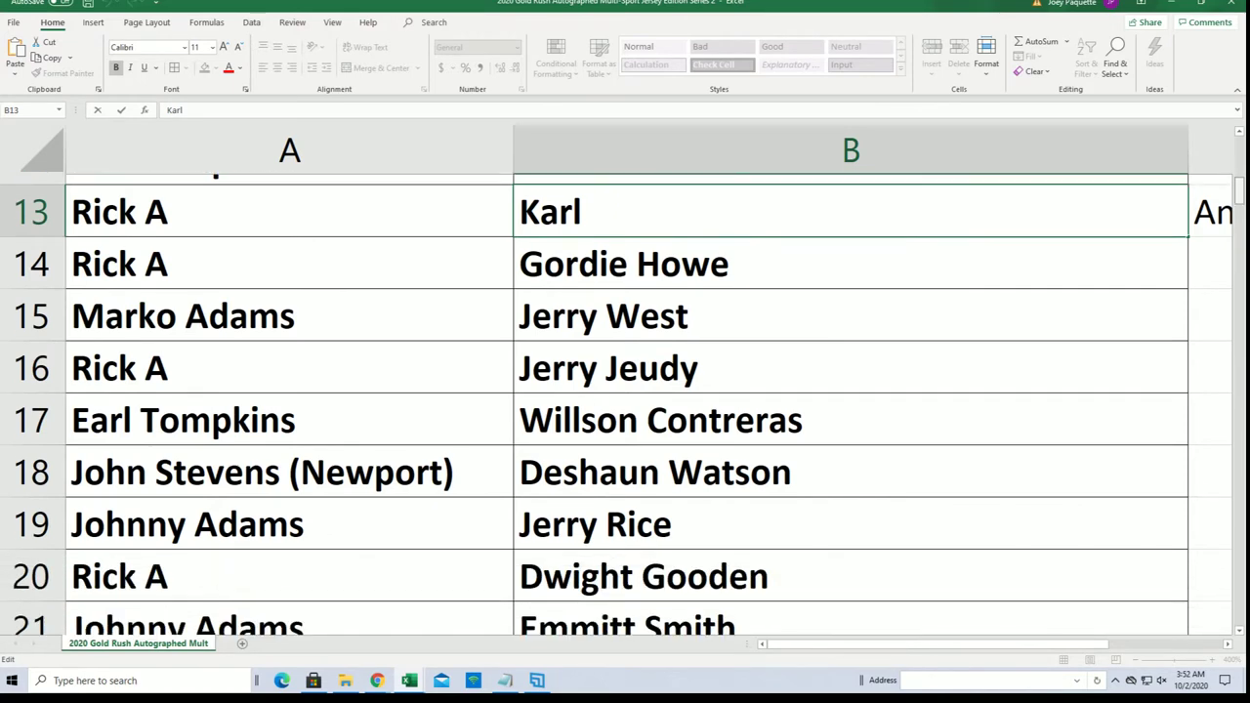
{"action": "scroll", "coordinate": [625, 390], "scroll_direction": "down", "scroll_amount": 5}
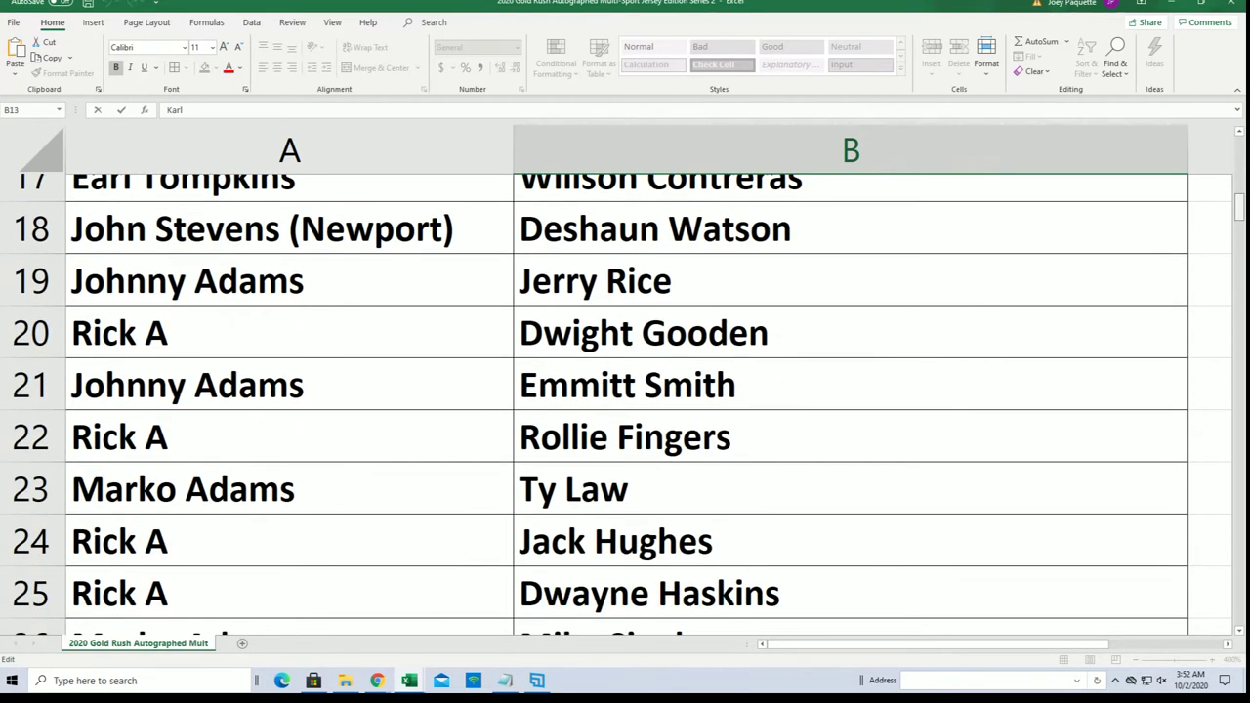
{"action": "scroll", "coordinate": [624, 391], "scroll_direction": "down", "scroll_amount": 5}
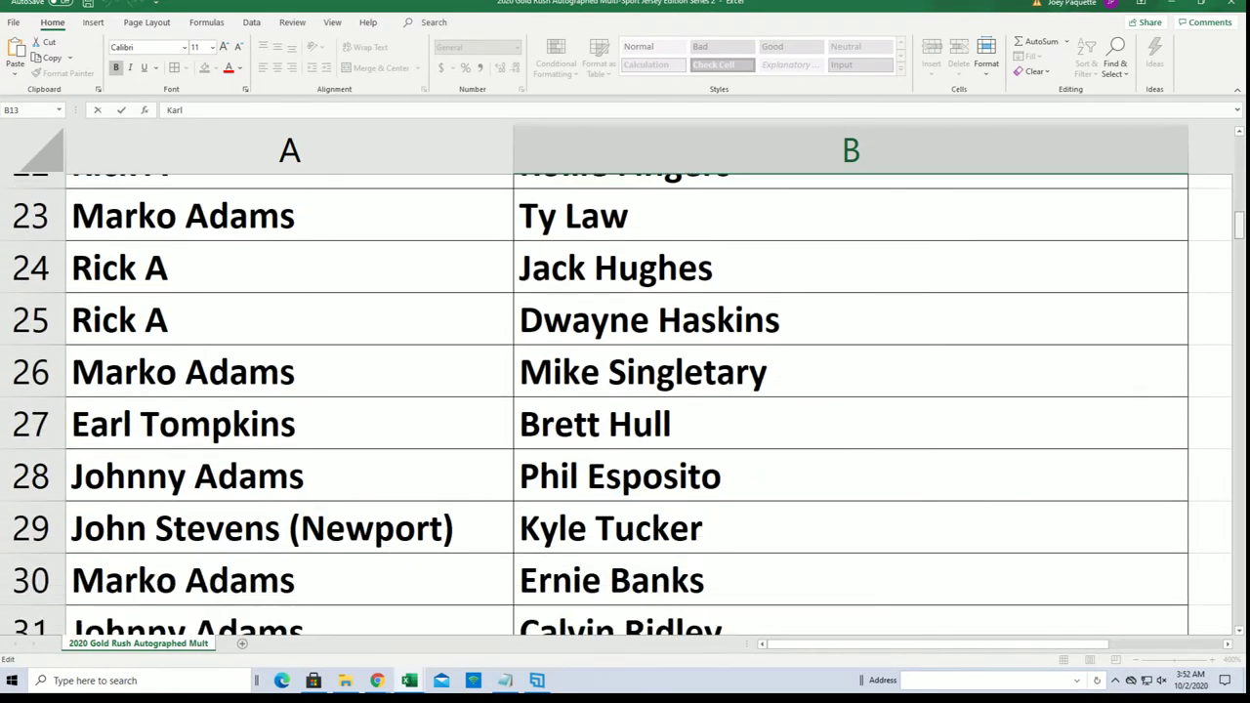
{"action": "scroll", "coordinate": [625, 390], "scroll_direction": "down", "scroll_amount": 7}
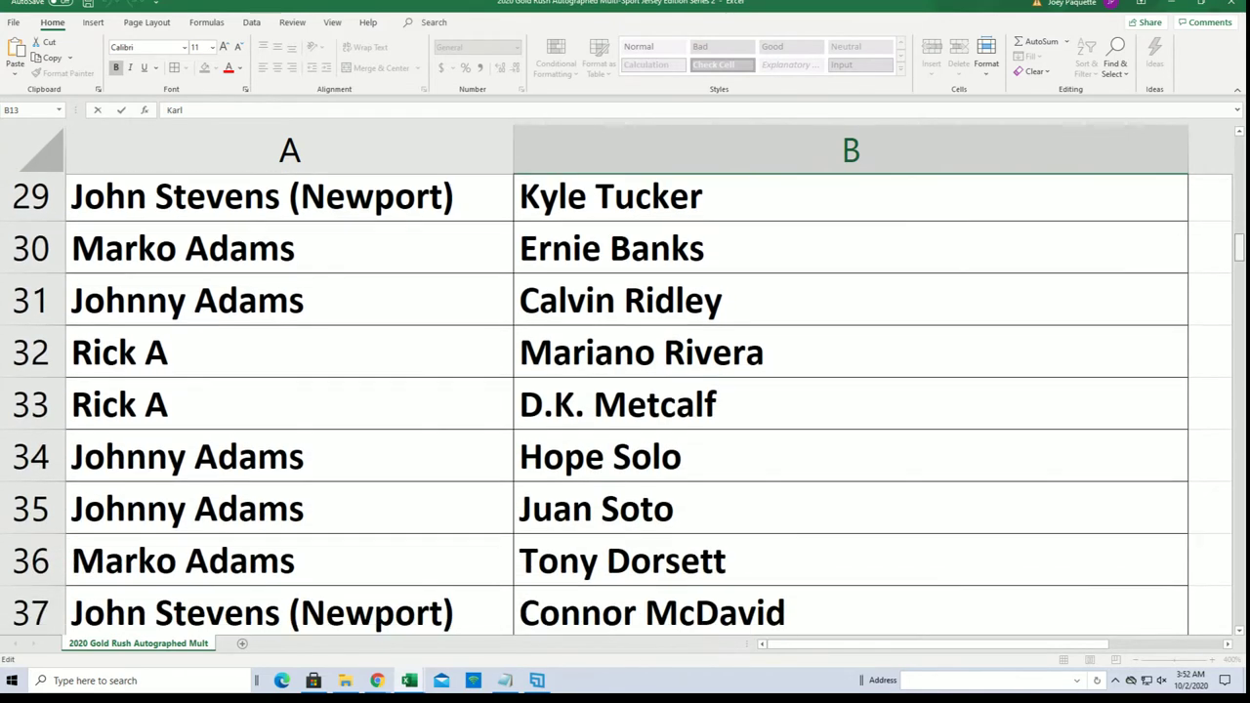
{"action": "scroll", "coordinate": [625, 391], "scroll_direction": "down", "scroll_amount": 8}
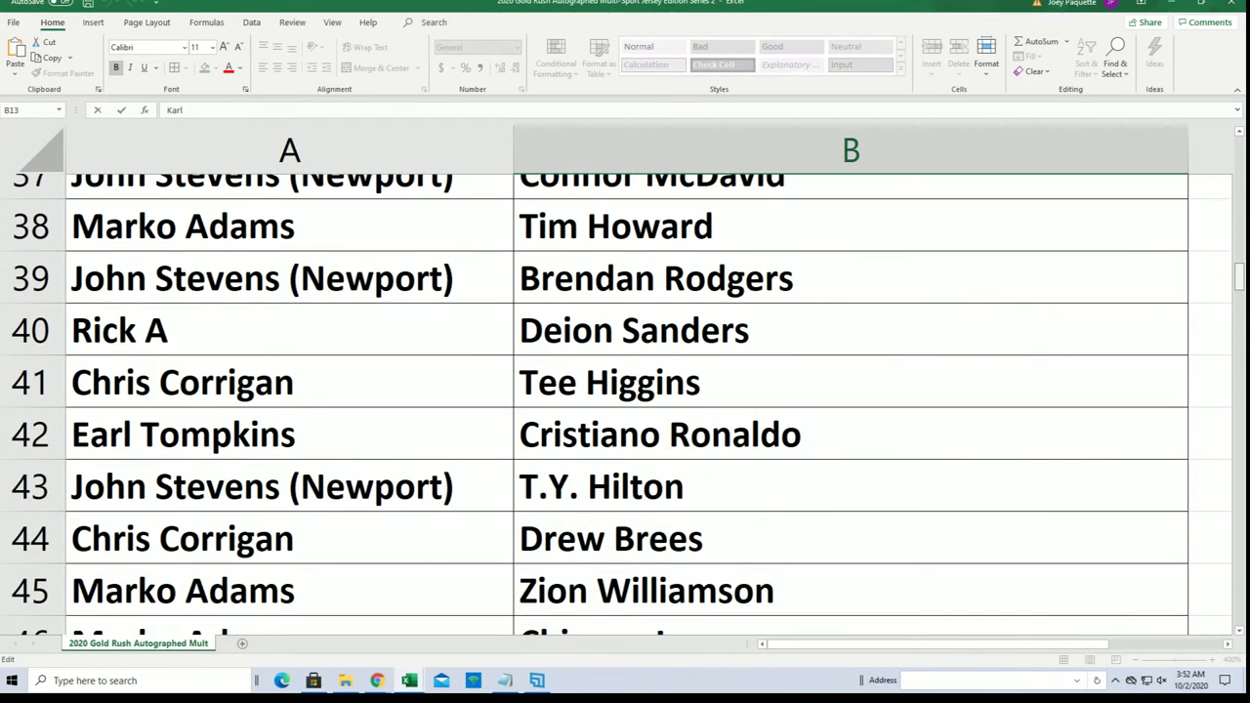
{"action": "scroll", "coordinate": [625, 390], "scroll_direction": "down", "scroll_amount": 7}
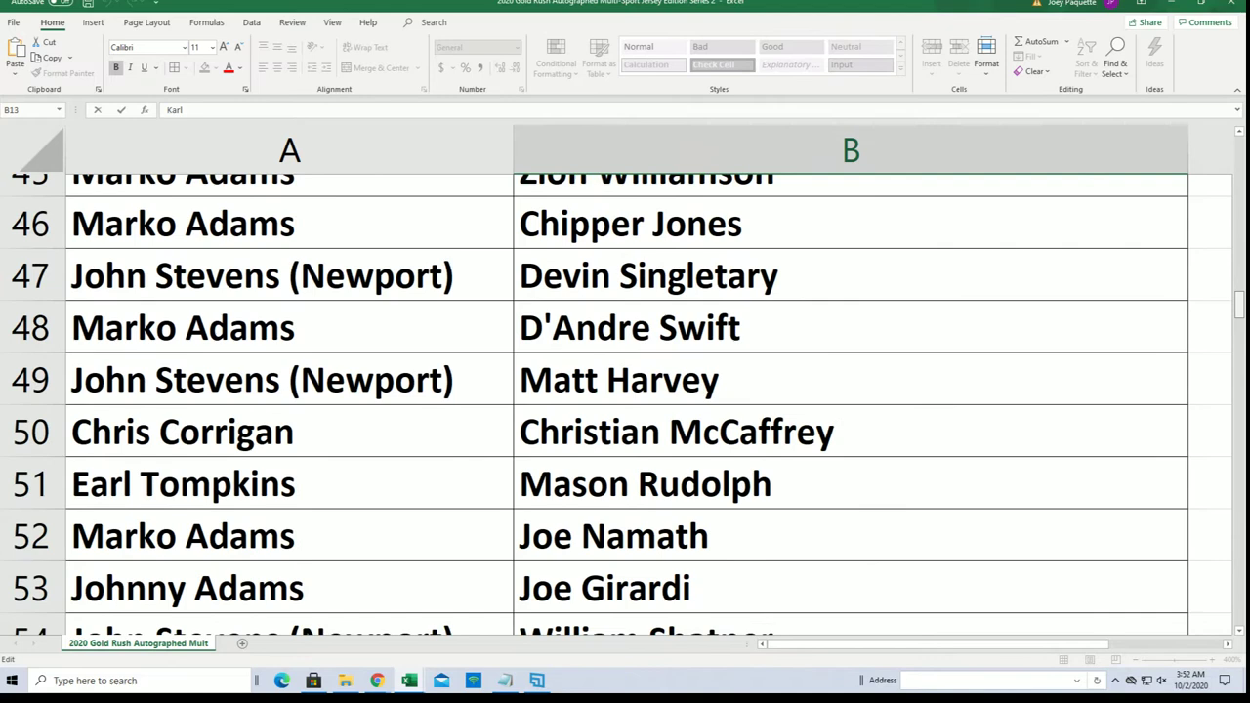
{"action": "scroll", "coordinate": [624, 391], "scroll_direction": "down", "scroll_amount": 6}
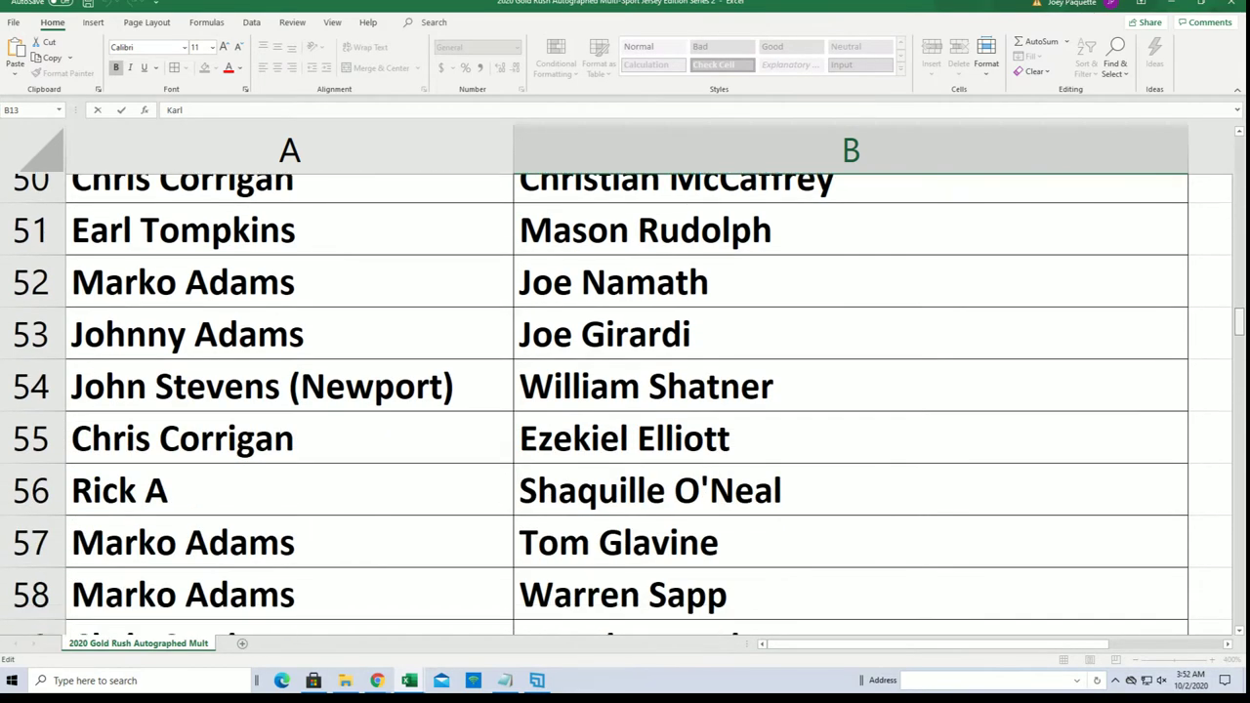
{"action": "scroll", "coordinate": [625, 390], "scroll_direction": "down", "scroll_amount": 5}
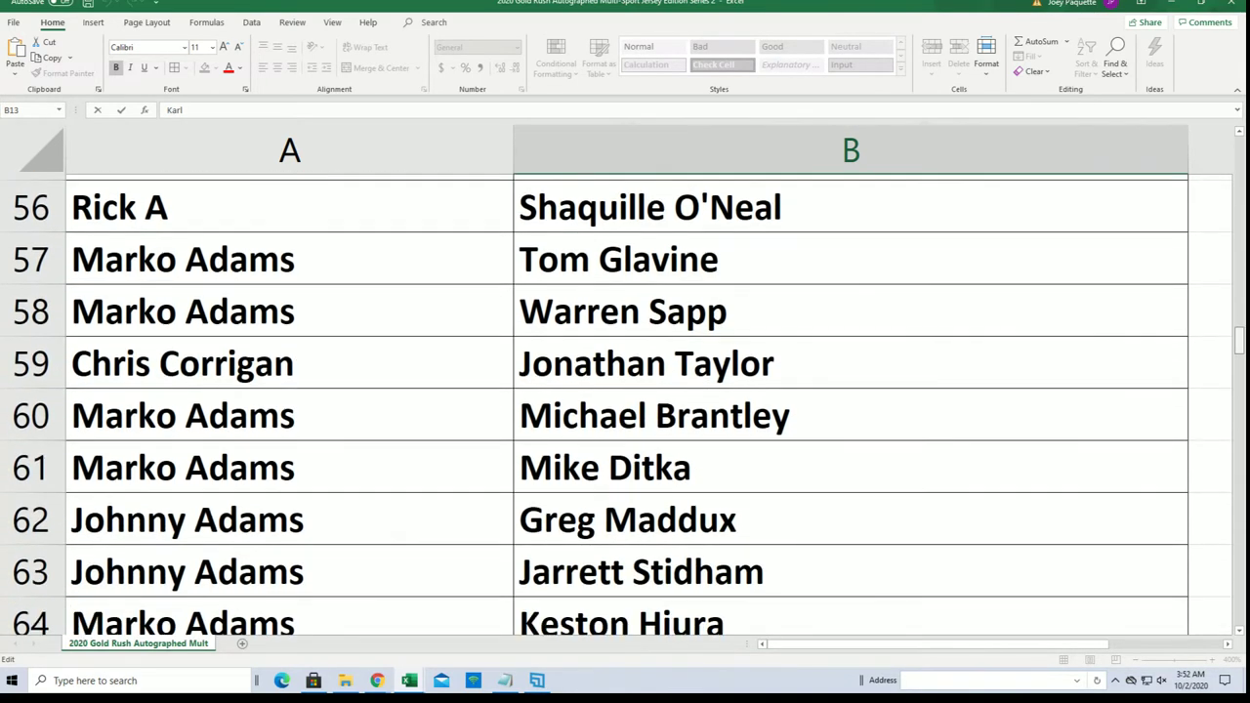
{"action": "scroll", "coordinate": [624, 390], "scroll_direction": "down", "scroll_amount": 7}
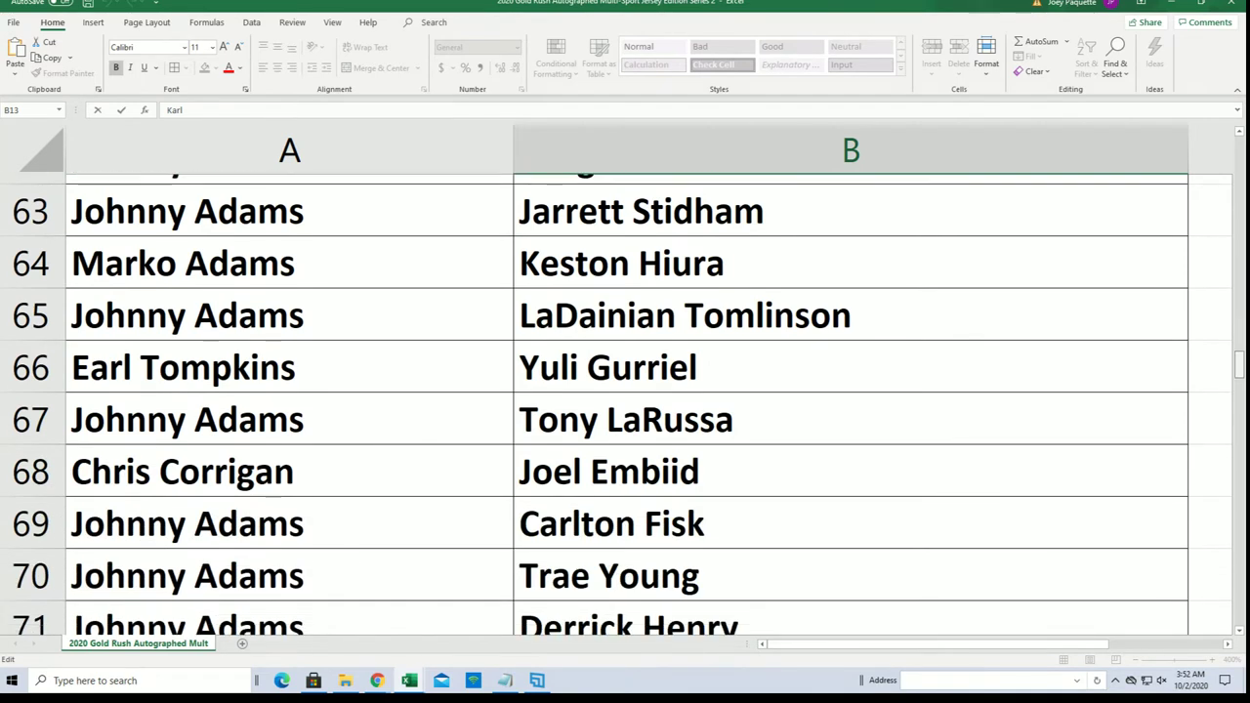
{"action": "scroll", "coordinate": [625, 390], "scroll_direction": "down", "scroll_amount": 6}
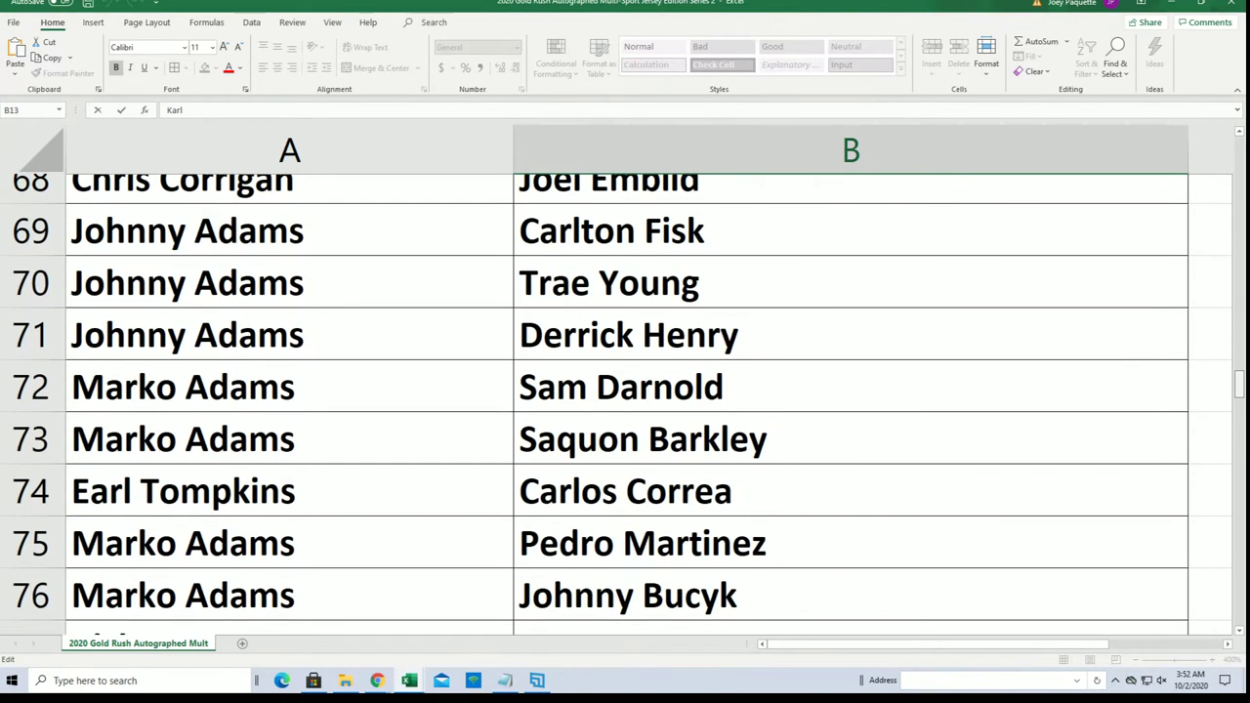
{"action": "scroll", "coordinate": [625, 391], "scroll_direction": "down", "scroll_amount": 5}
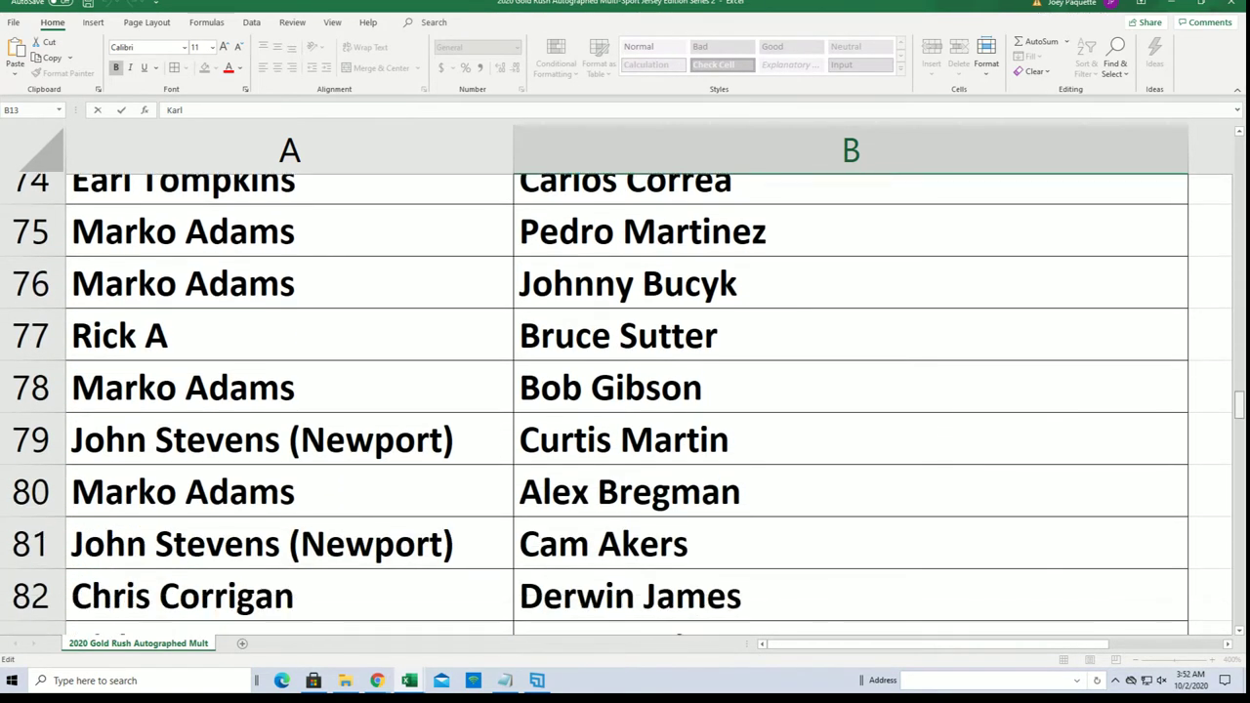
{"action": "scroll", "coordinate": [625, 390], "scroll_direction": "down", "scroll_amount": 2}
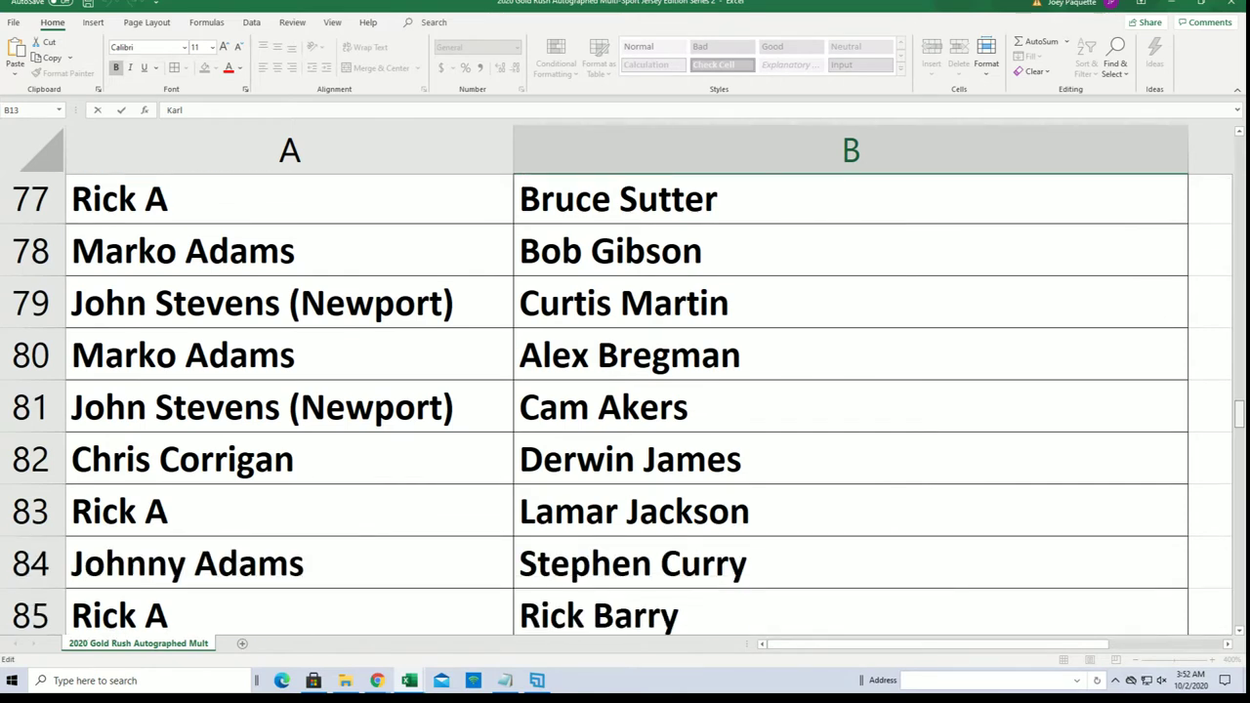
{"action": "scroll", "coordinate": [625, 390], "scroll_direction": "down", "scroll_amount": 6}
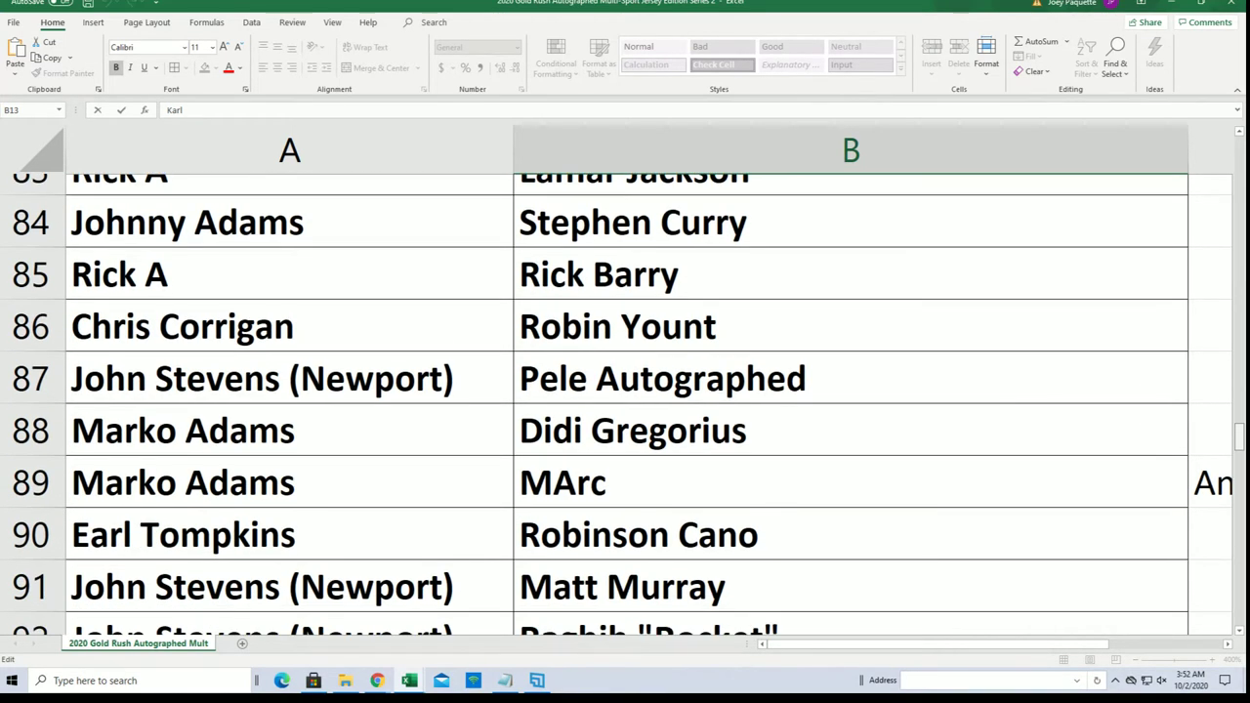
{"action": "mouse_move", "coordinate": [881, 645]}
{"action": "left_mouse_down"}
{"action": "mouse_move", "coordinate": [933, 644]}
{"action": "mouse_move", "coordinate": [872, 645]}
{"action": "left_mouse_up"}
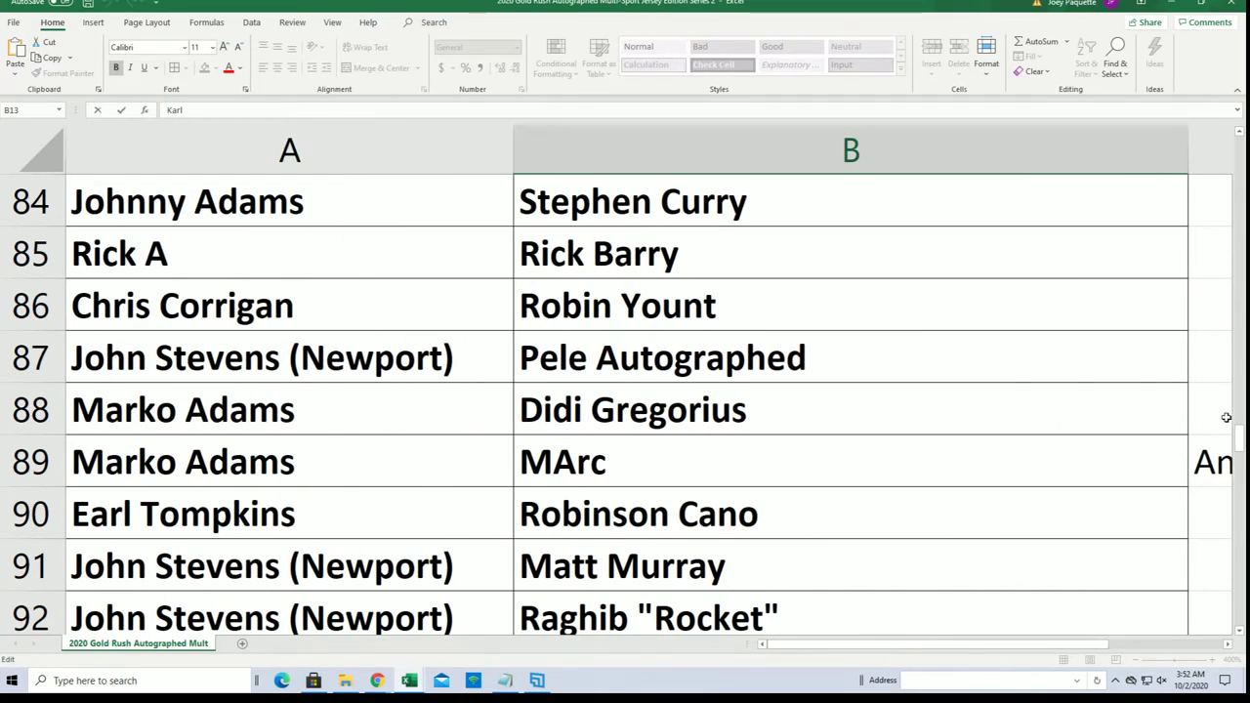
{"action": "scroll", "coordinate": [1242, 441], "scroll_direction": "down", "scroll_amount": 1}
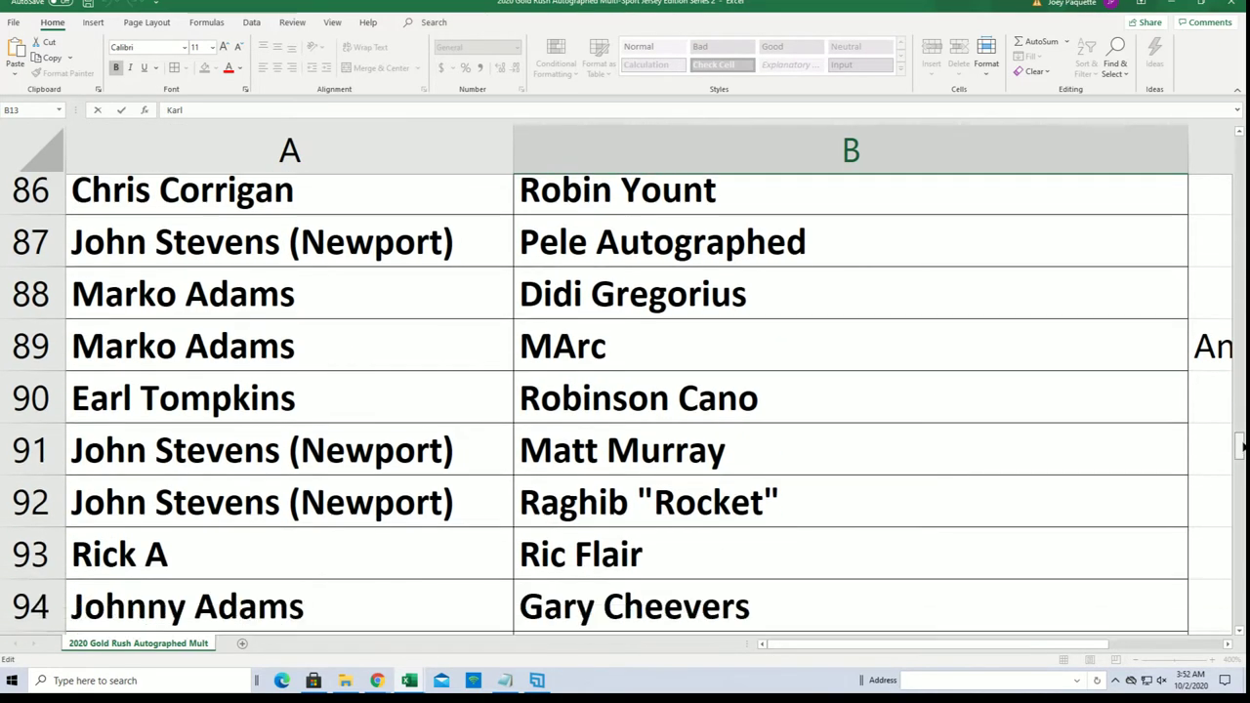
{"action": "left_click_drag", "start_coordinate": [1242, 449], "coordinate": [1239, 485]}
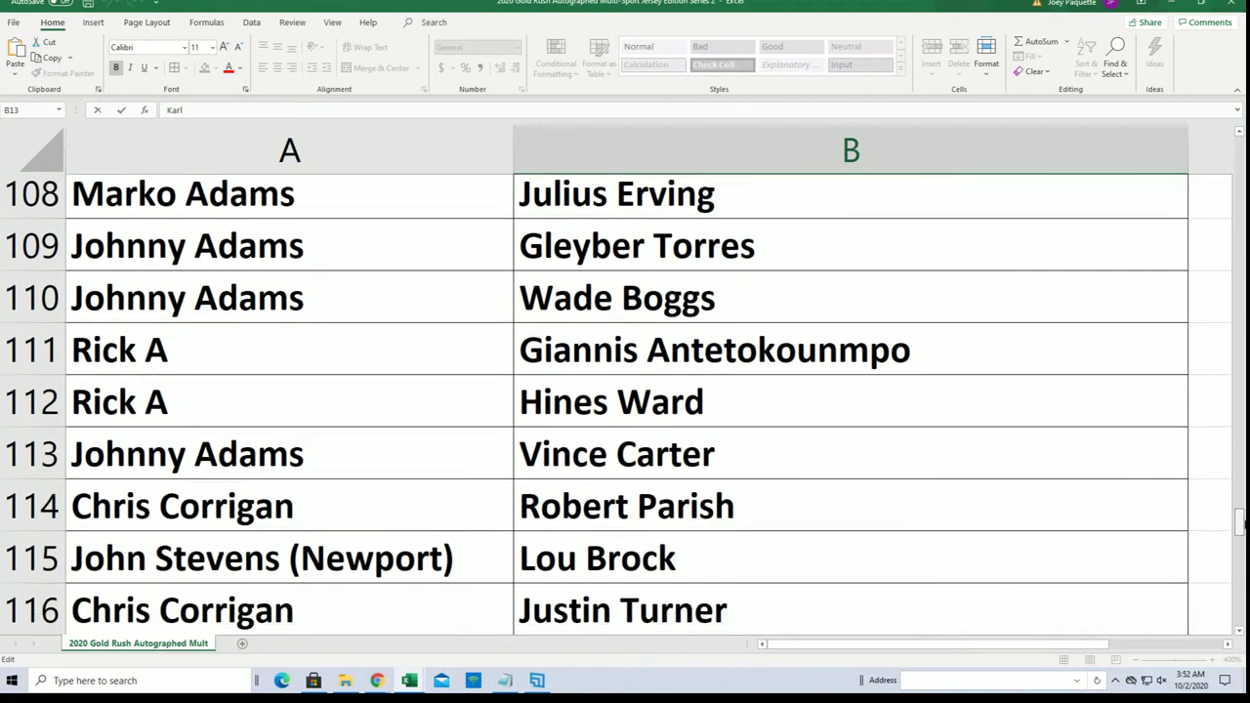
{"action": "left_click_drag", "start_coordinate": [1238, 532], "coordinate": [1235, 600]}
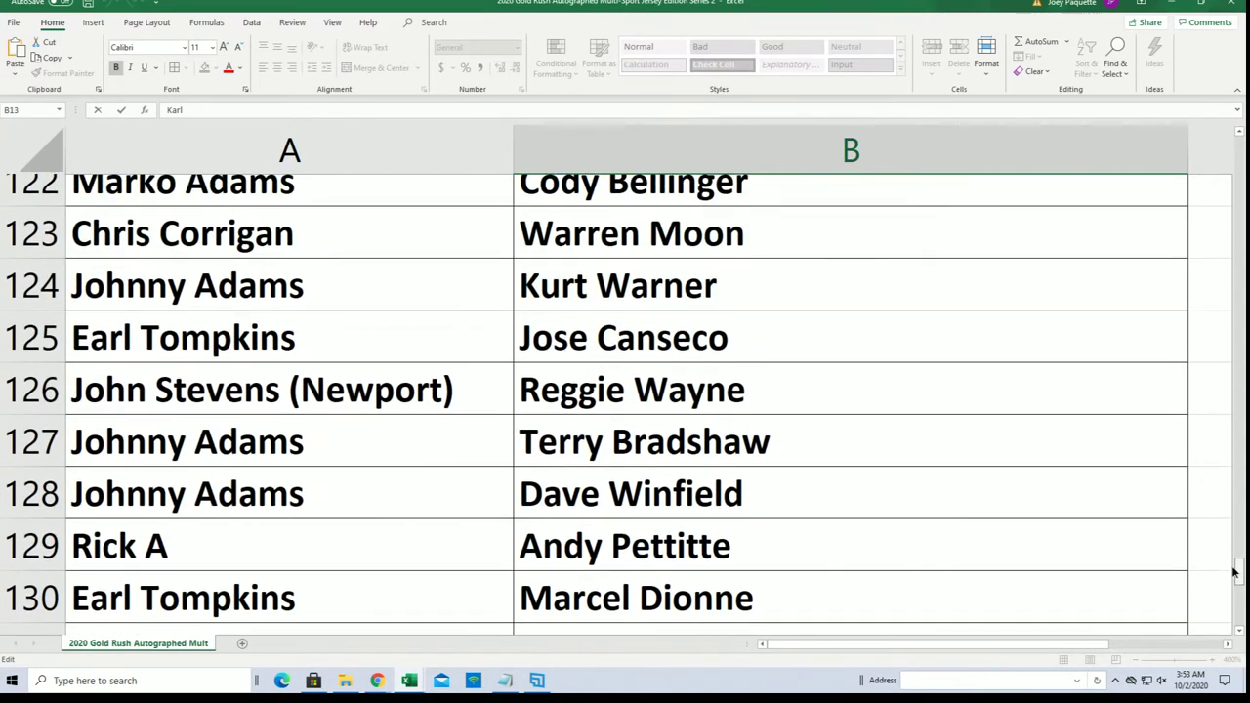
{"action": "left_click_drag", "start_coordinate": [1235, 554], "coordinate": [1237, 530]}
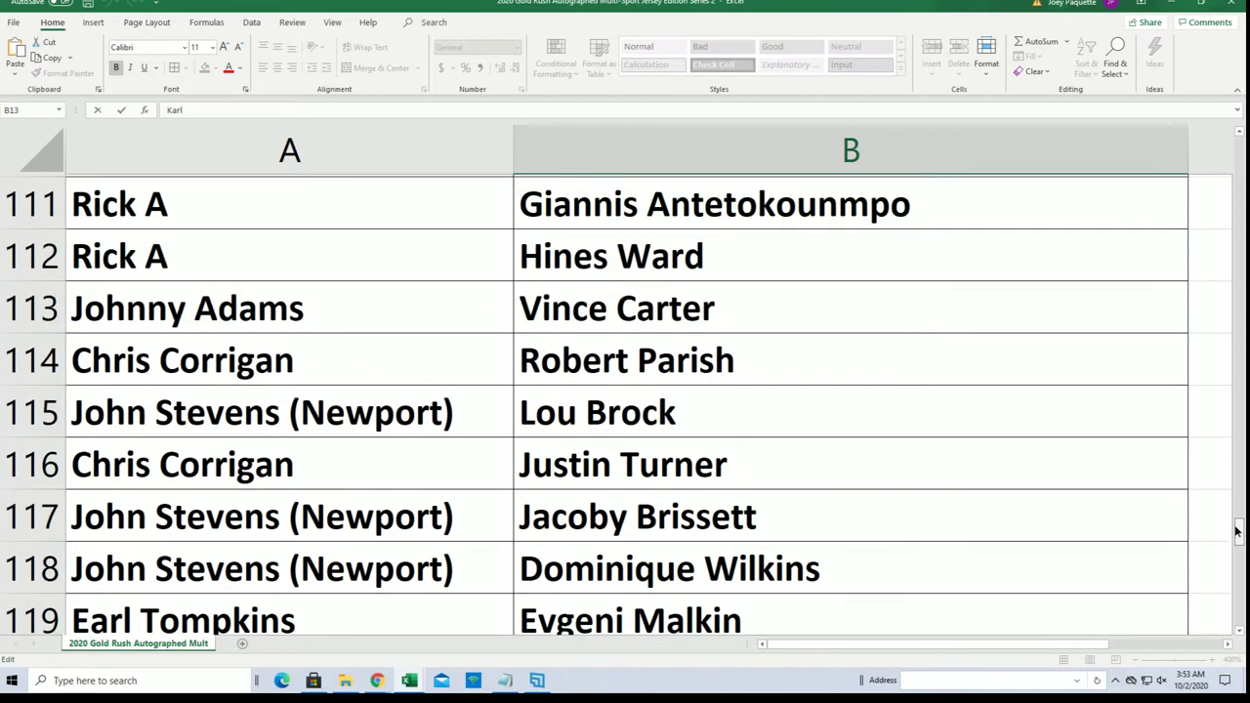